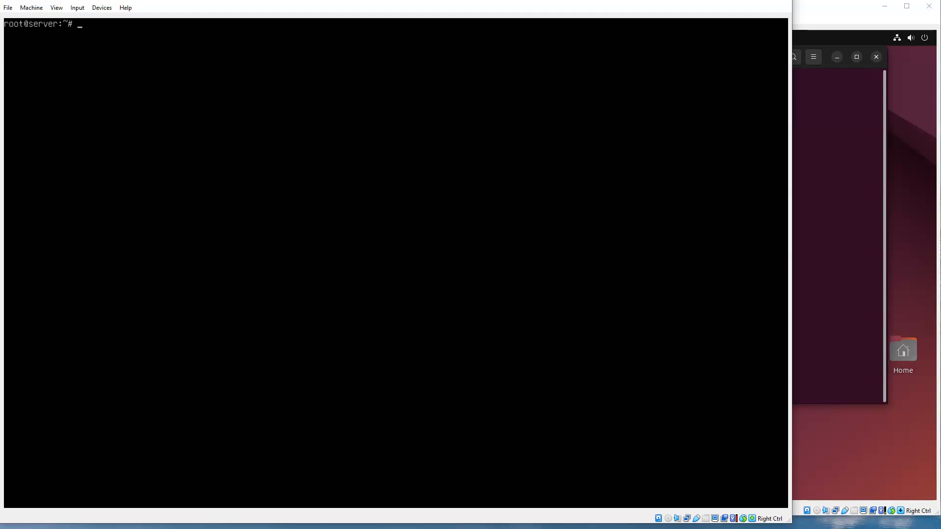
{"action": "type", "text": "apt install"}
{"action": "type", "text": " su"}
{"action": "type", "text": "bversion"}
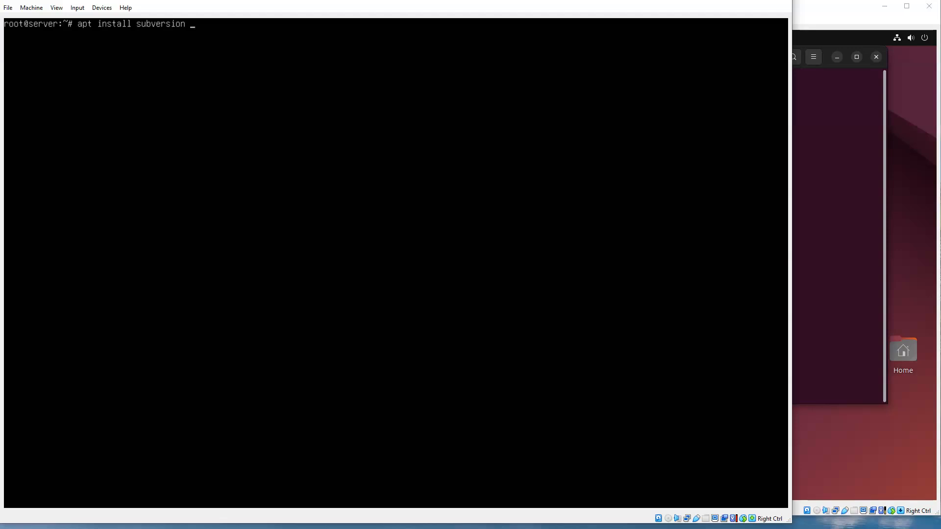
{"action": "type", "text": "apache"}
{"action": "type", "text": "2"}
{"action": "type", "text": "libapa"}
{"action": "type", "text": "che"}
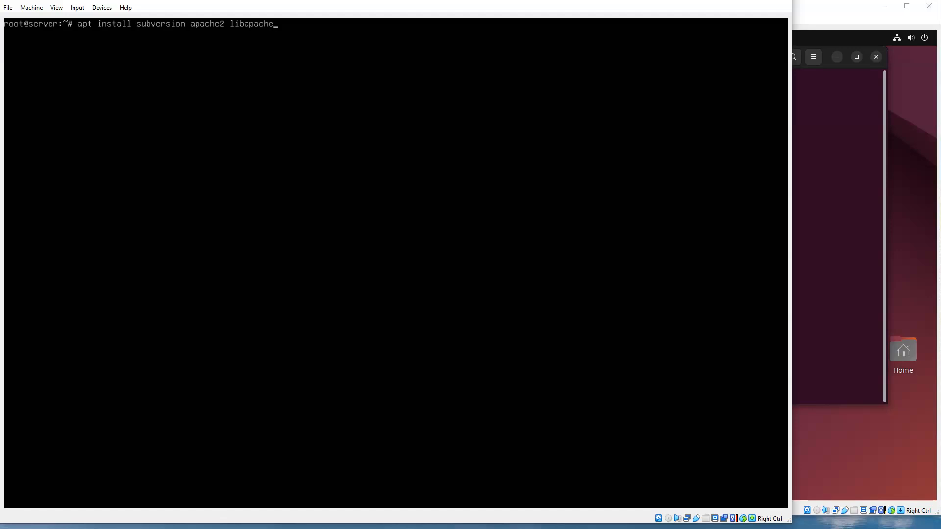
{"action": "type", "text": "2-m"}
{"action": "type", "text": "od-svn"}
- Run the apt install of subversion, apache2 and libapache2-mod-svn and confirm with y
{"action": "key", "text": "Return"}
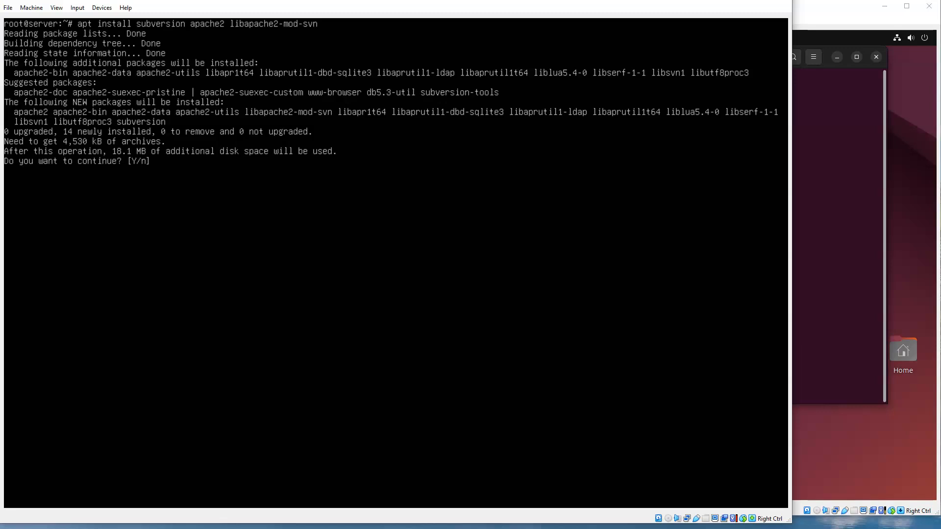
{"action": "type", "text": "y"}
{"action": "key", "text": "Return"}
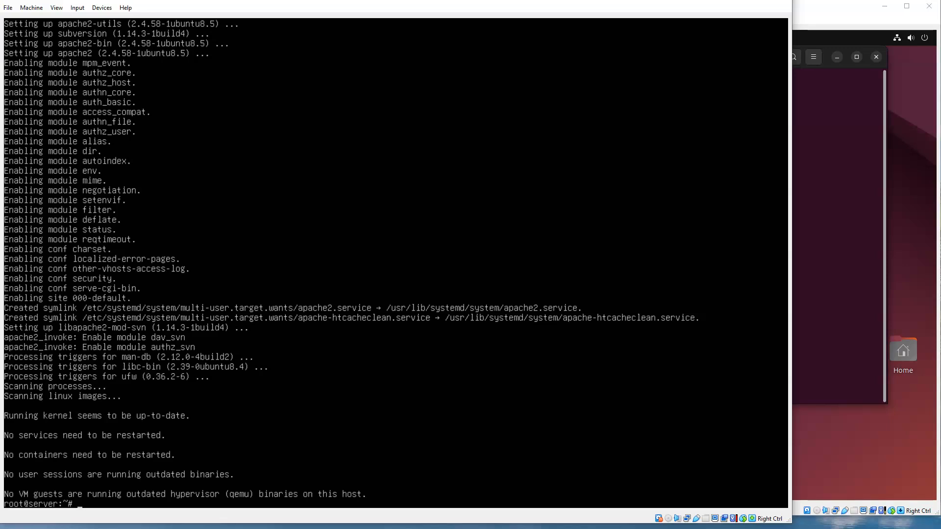
{"action": "type", "text": "clear"}
- Clear the screen and enable the dav and dav_svn Apache modules with a2enmod
{"action": "key", "text": "Return"}
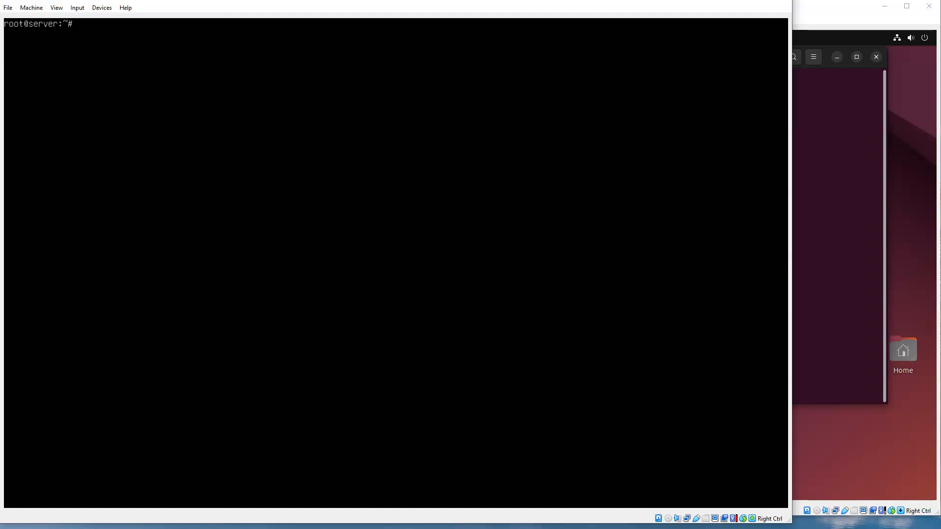
{"action": "type", "text": "a2en"}
{"action": "type", "text": "mod "}
{"action": "type", "text": "dav"}
{"action": "key", "text": "Return"}
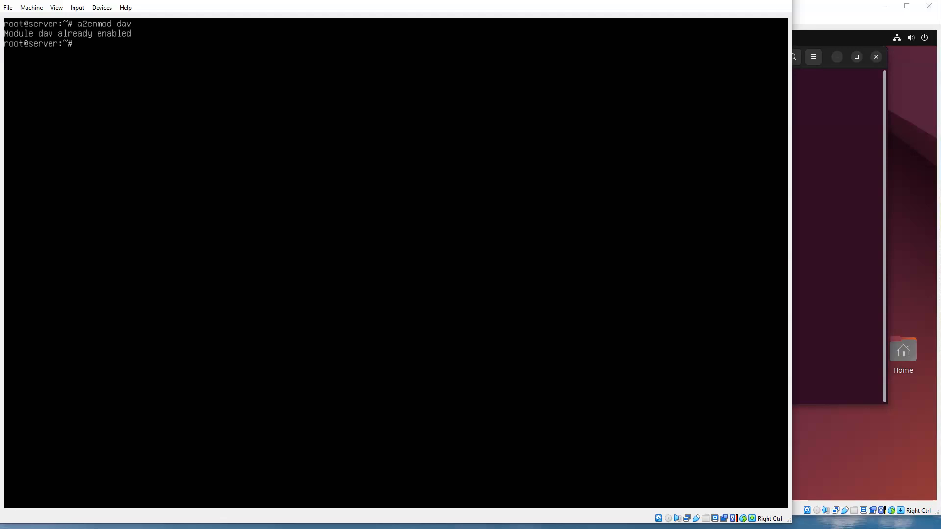
{"action": "key", "text": "Up"}
{"action": "type", "text": "_s"}
{"action": "type", "text": "vn"}
{"action": "key", "text": "Return"}
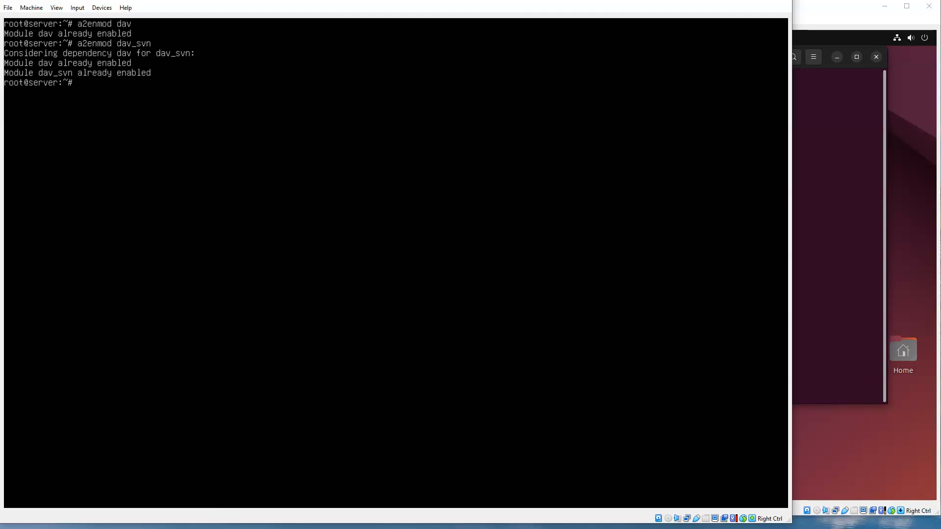
{"action": "type", "text": "cd /"}
{"action": "type", "text": "var/"}
{"action": "type", "text": "svn"}
- Create /var/svn, change into it and list its empty contents with ls -al
{"action": "key", "text": "BackSpace"}
{"action": "key", "text": "BackSpace"}
{"action": "key", "text": "BackSpace"}
{"action": "key", "text": "BackSpace"}
{"action": "key", "text": "BackSpace"}
{"action": "key", "text": "BackSpace"}
{"action": "type", "text": "mkdir "}
{"action": "type", "text": "/var/"}
{"action": "type", "text": "sv"}
{"action": "key", "text": "Return"}
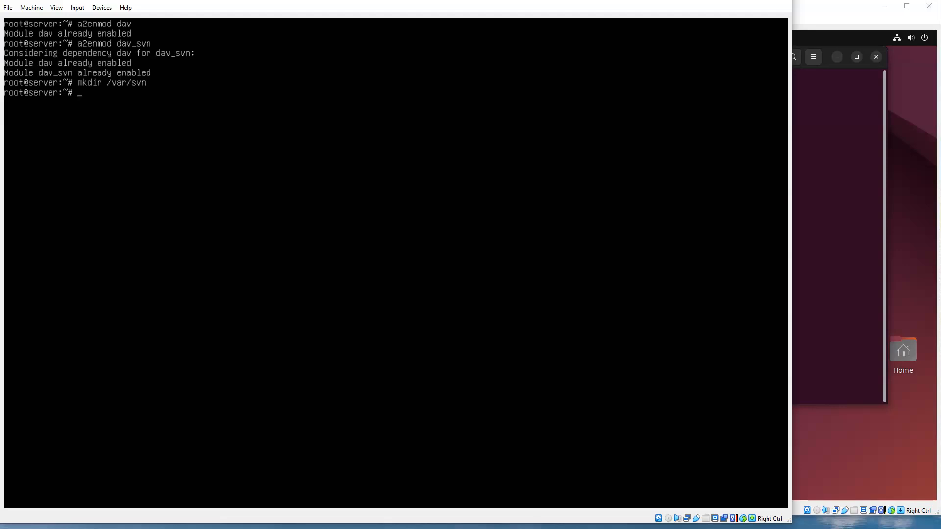
{"action": "type", "text": "cd /v"}
{"action": "type", "text": "ar/svn"}
{"action": "type", "text": "/"}
{"action": "key", "text": "Return"}
{"action": "type", "text": "ls -al"}
{"action": "key", "text": "Return"}
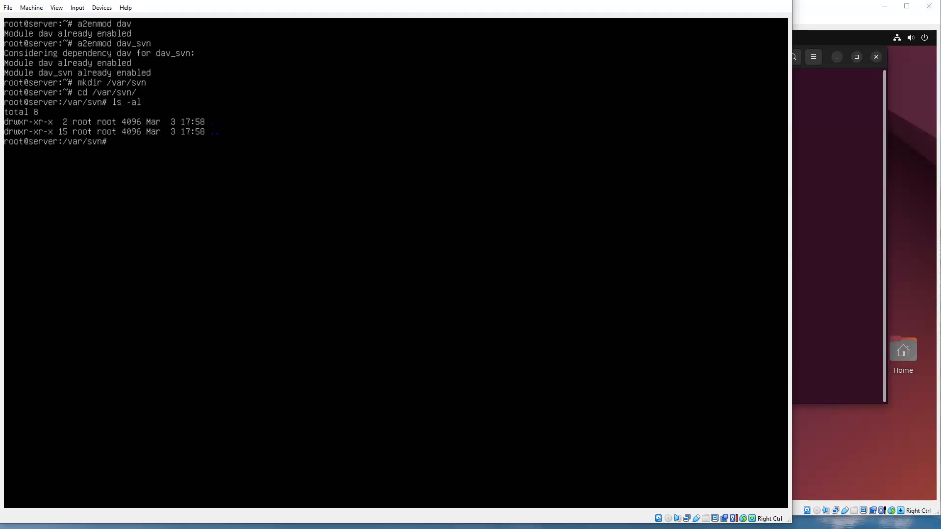
{"action": "type", "text": "svnadmin "}
{"action": "type", "text": "create "}
{"action": "type", "text": "hello"}
- Create the hello repository with svnadmin, confirm it in the listing and enter it
{"action": "key", "text": "Return"}
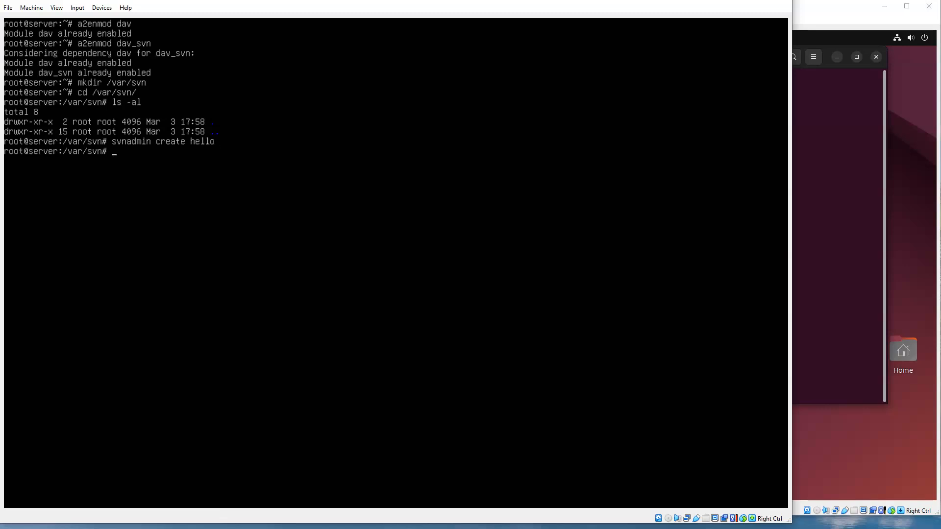
{"action": "type", "text": "ls -al"}
{"action": "key", "text": "Return"}
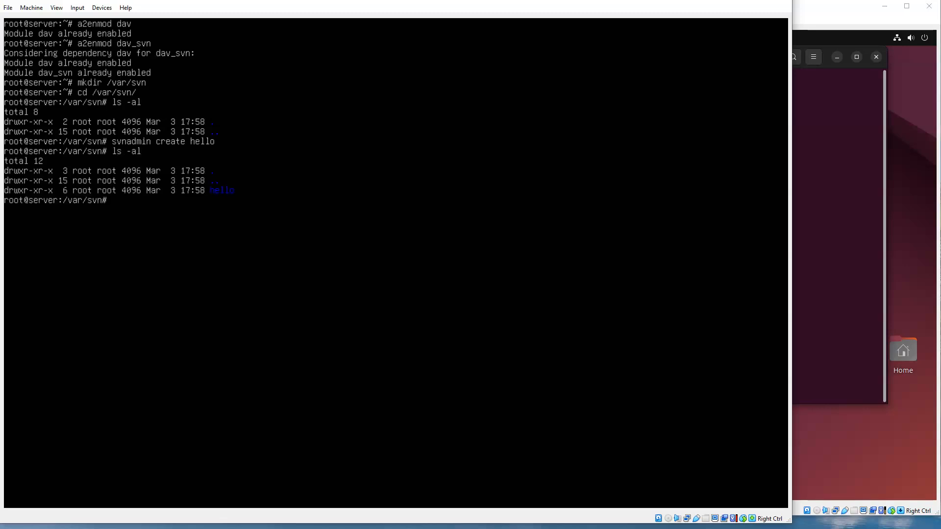
{"action": "type", "text": "cd hello/"}
{"action": "key", "text": "Return"}
{"action": "type", "text": "ls -al"}
- List the repository's conf, db, hooks, locks contents, then return to /var/svn and list it
{"action": "key", "text": "Return"}
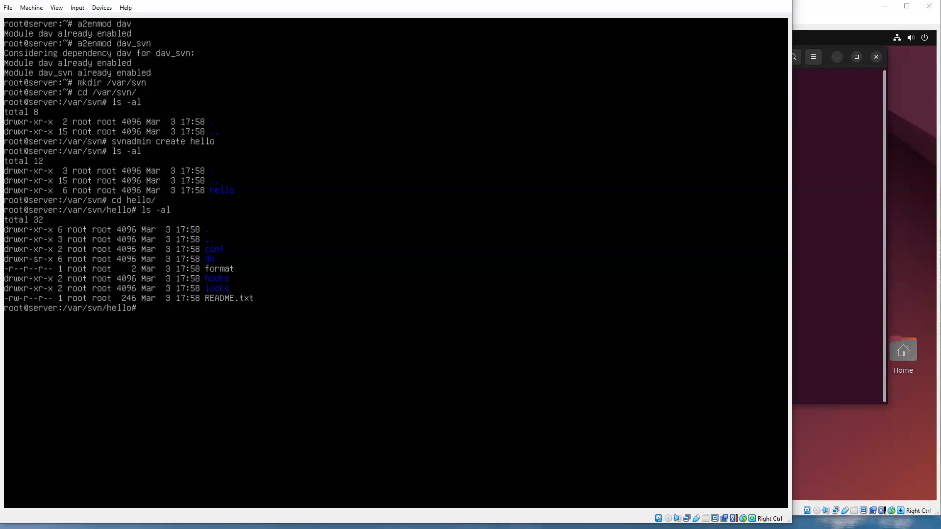
{"action": "type", "text": "cd .."}
{"action": "key", "text": "Return"}
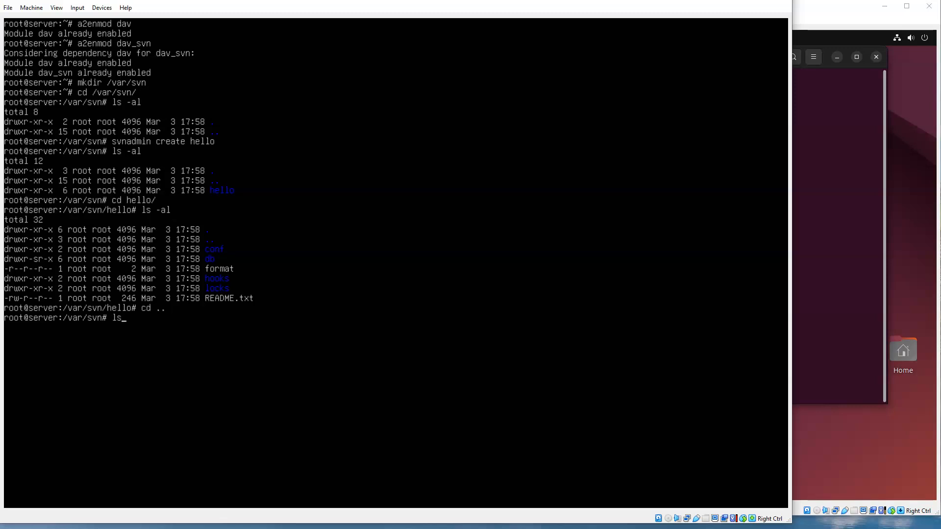
{"action": "type", "text": "ls -la"}
{"action": "key", "text": "Return"}
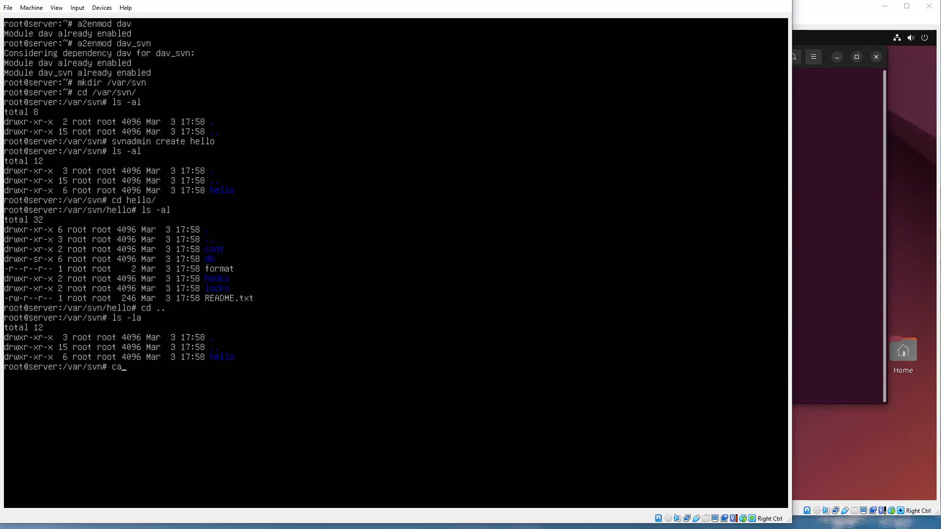
{"action": "key", "text": "BackSpace"}
{"action": "key", "text": "BackSpace"}
{"action": "type", "text": "le"}
{"action": "type", "text": "/etc/"}
{"action": "type", "text": "ap"}
{"action": "key", "text": "Tab"}
{"action": "type", "text": "ap"}
{"action": "key", "text": "Tab"}
{"action": "key", "text": "Return"}
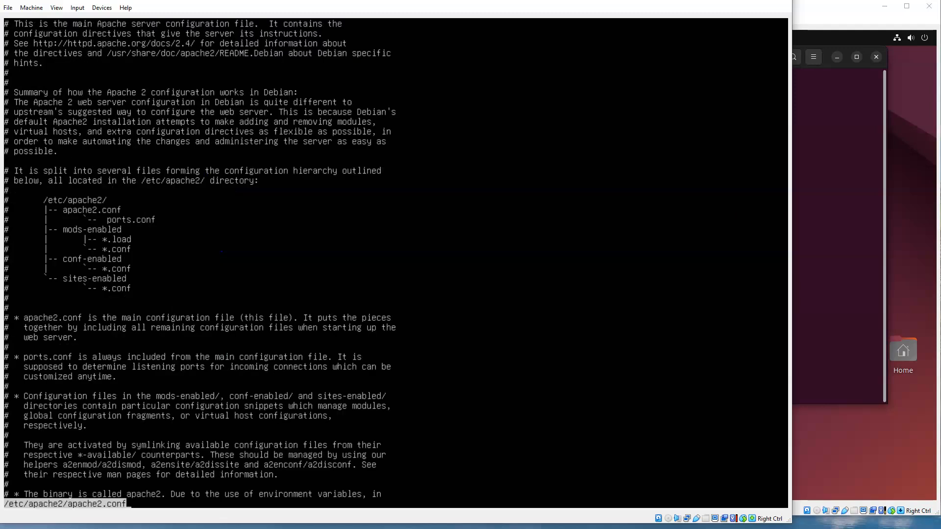
{"action": "key", "text": "space"}
{"action": "key", "text": "space"}
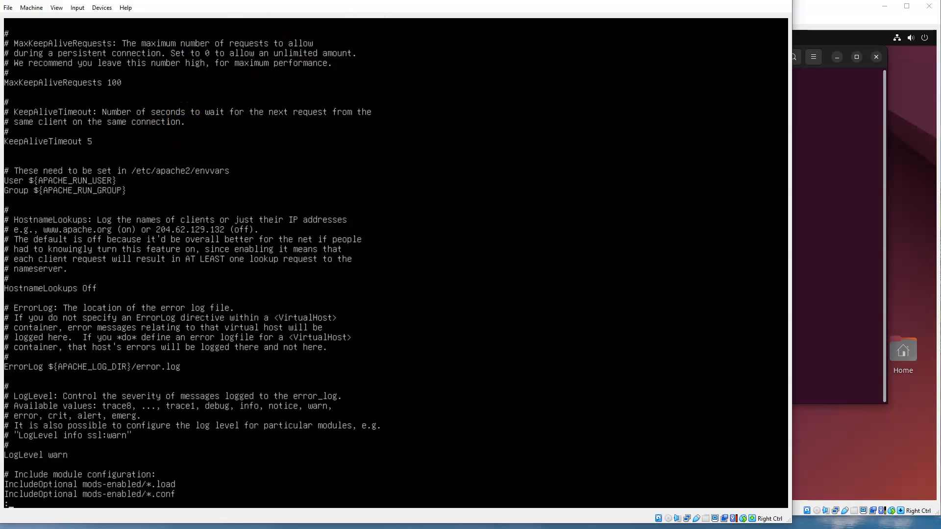
{"action": "key", "text": "q"}
- View Apache's envvars file in less and scroll to its last lines
{"action": "key", "text": "Up"}
{"action": "key", "text": "BackSpace"}
{"action": "key", "text": "BackSpace"}
{"action": "key", "text": "BackSpace"}
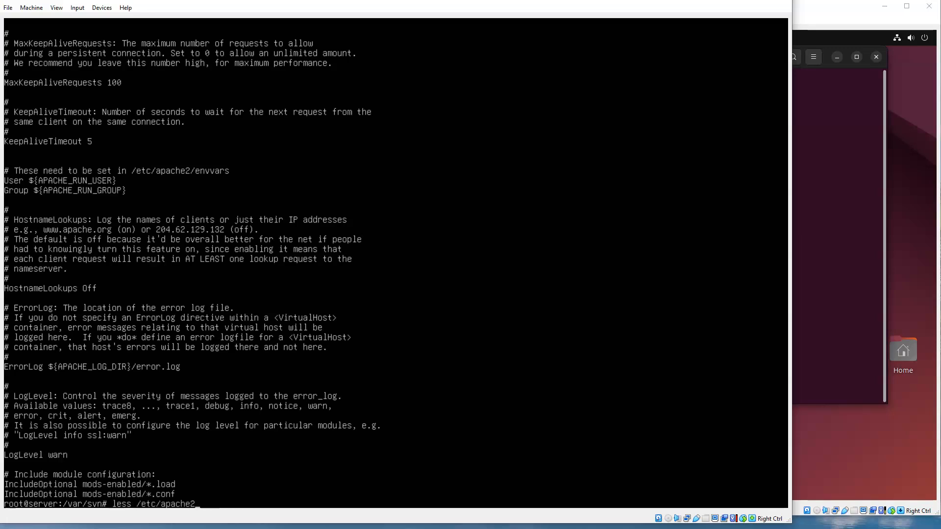
{"action": "type", "text": "nvvars"}
{"action": "key", "text": "Return"}
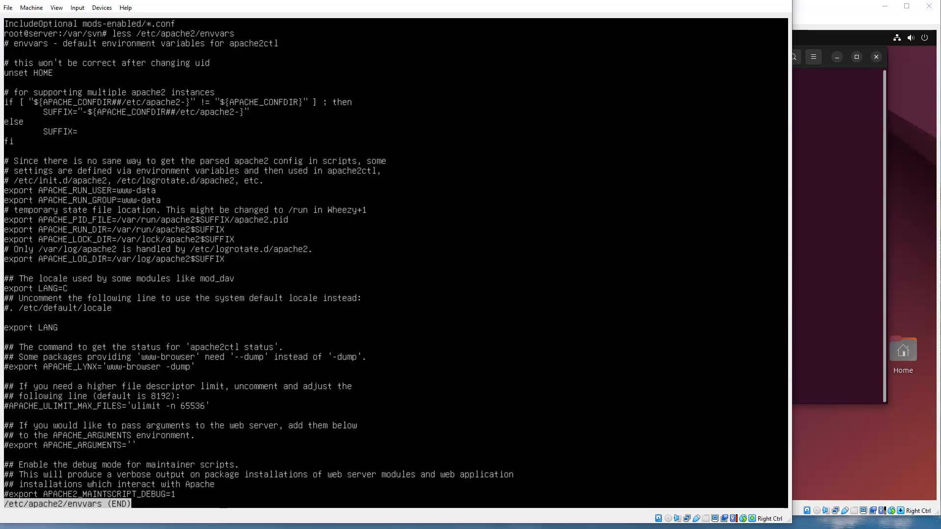
{"action": "key", "text": "Down"}
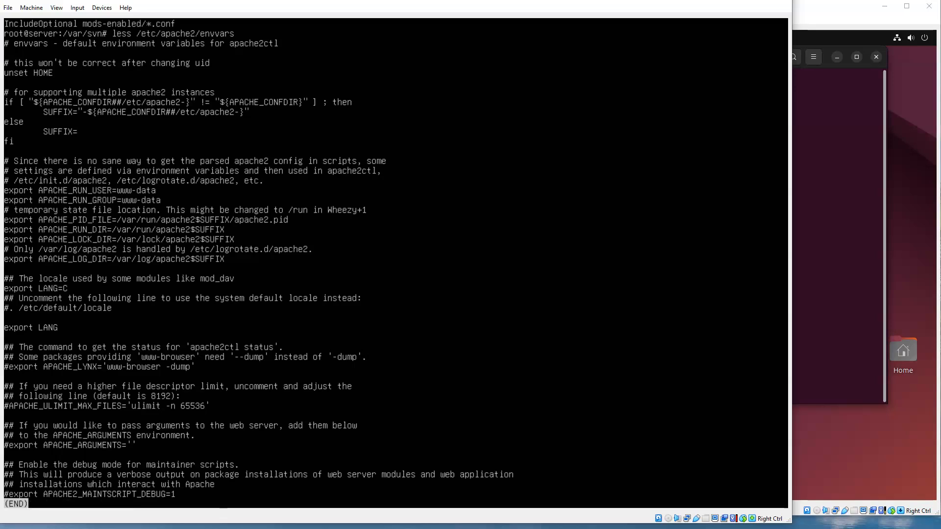
{"action": "key", "text": "Down"}
{"action": "key", "text": "Down"}
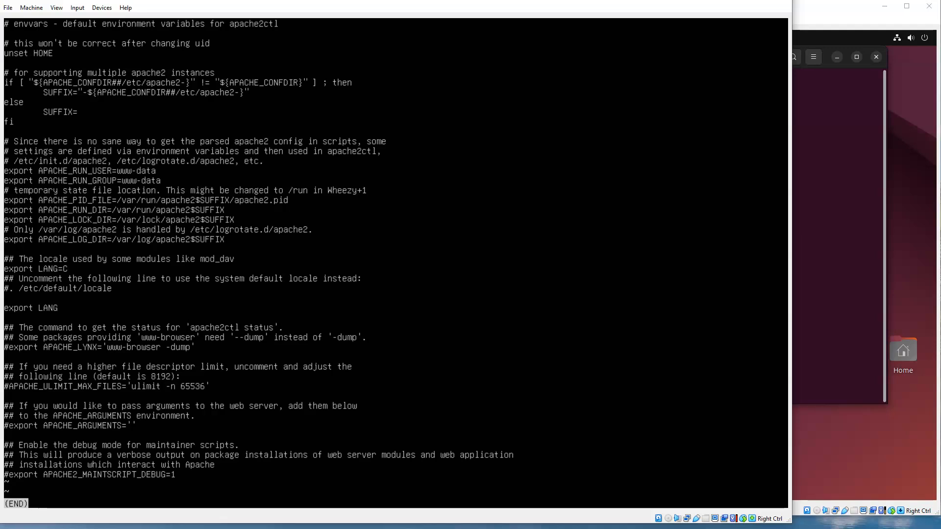
{"action": "type", "text": "/u"}
{"action": "type", "text": "ser"}
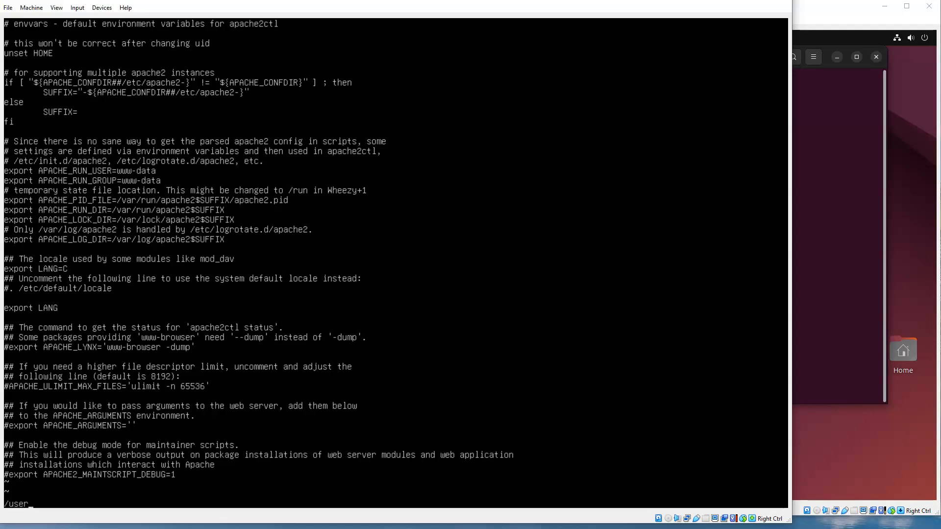
- Search for the www-data APACHE_RUN_USER and APACHE_RUN_GROUP, then quit less
{"action": "key", "text": "Return"}
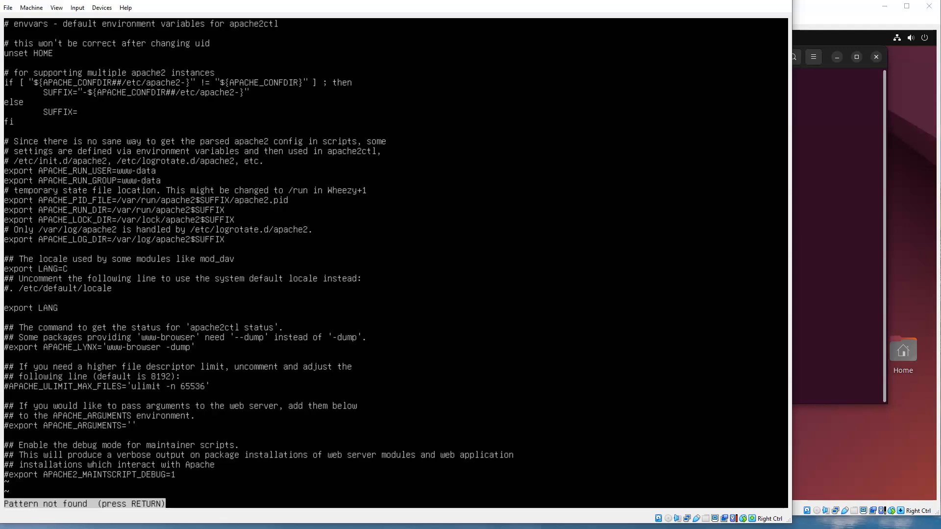
{"action": "type", "text": "/"}
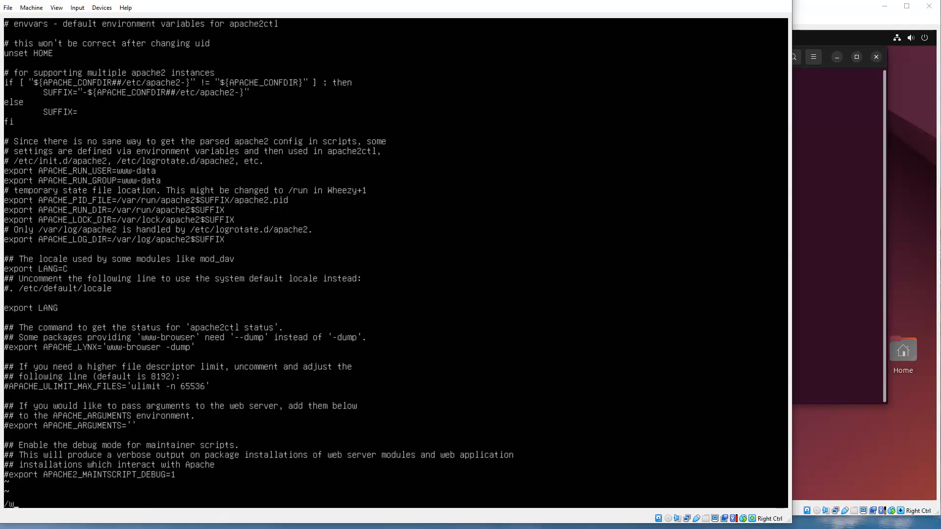
{"action": "type", "text": "www-data"}
{"action": "key", "text": "Return"}
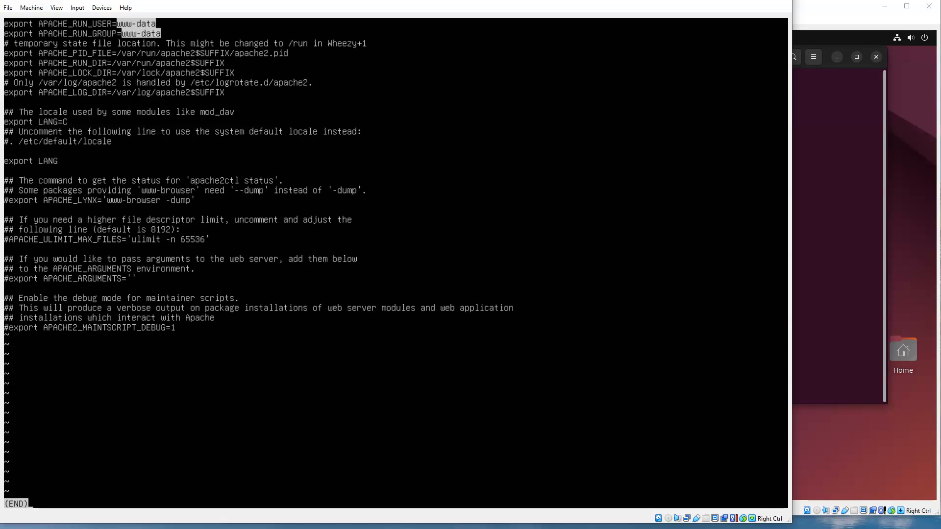
{"action": "key", "text": "q"}
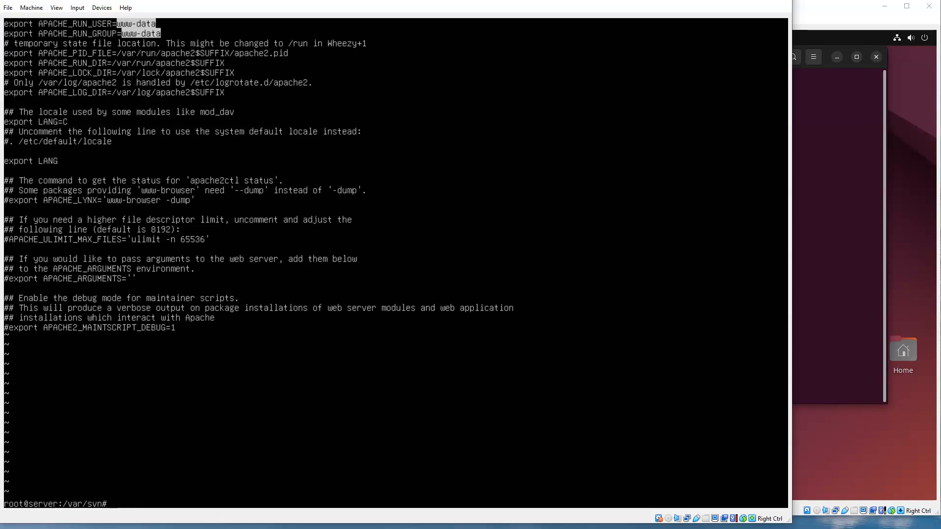
{"action": "type", "text": "chown"}
{"action": "type", "text": " -R"}
{"action": "type", "text": " www-"}
{"action": "type", "text": "data:"}
{"action": "type", "text": "www-"}
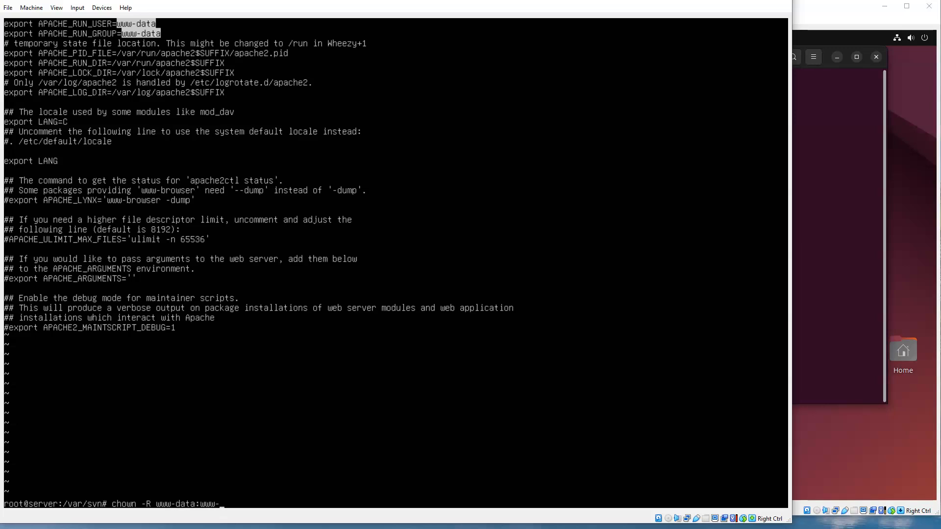
{"action": "type", "text": "data /"}
{"action": "type", "text": "var/svn/"}
- Give www-data:www-data recursive ownership of /var/svn/ with chown -R
{"action": "key", "text": "Return"}
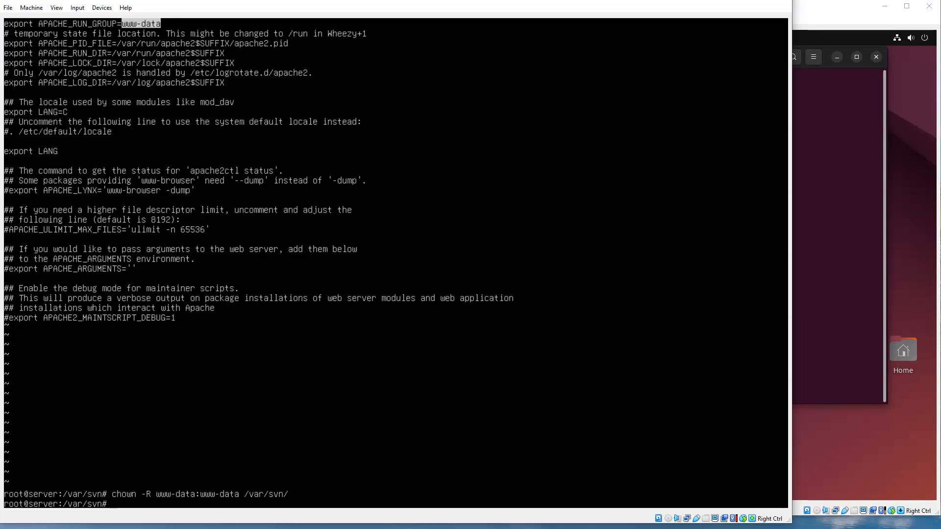
{"action": "type", "text": "cd "}
{"action": "type", "text": "/etc/apa"}
{"action": "type", "text": "che2/"}
{"action": "type", "text": "mods-a"}
- Change into /etc/apache2/mods-available and edit dav_svn.conf in nano
{"action": "key", "text": "Tab"}
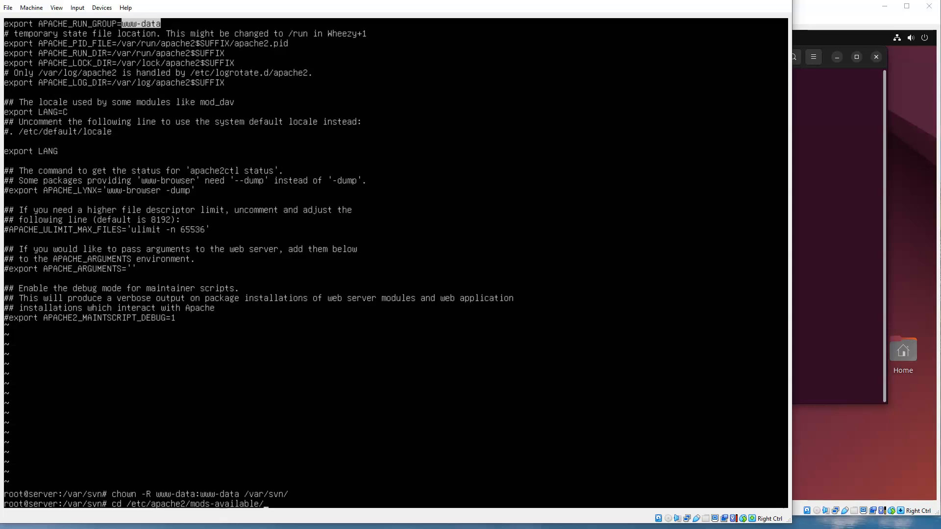
{"action": "key", "text": "Return"}
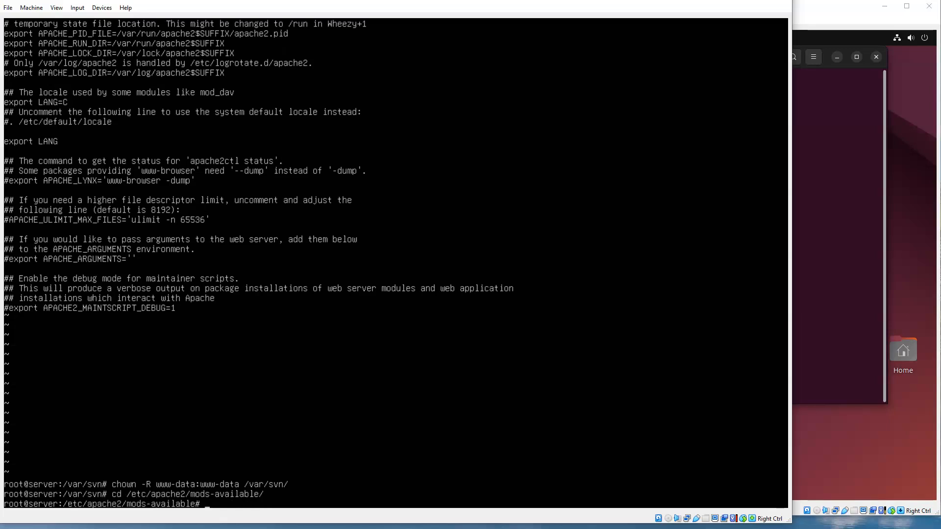
{"action": "type", "text": "nano "}
{"action": "type", "text": "dav_"}
{"action": "type", "text": "svn."}
{"action": "key", "text": "Tab"}
{"action": "key", "text": "Tab"}
{"action": "key", "text": "Tab"}
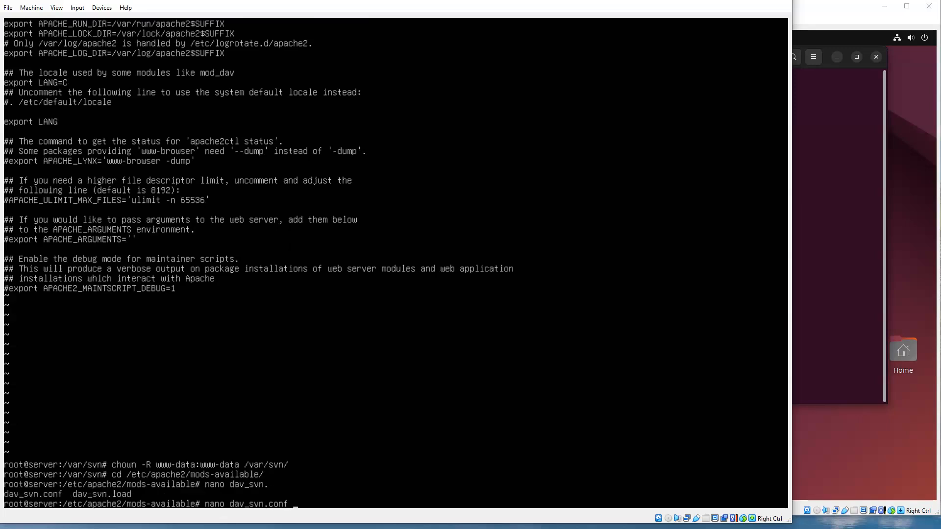
{"action": "key", "text": "Return"}
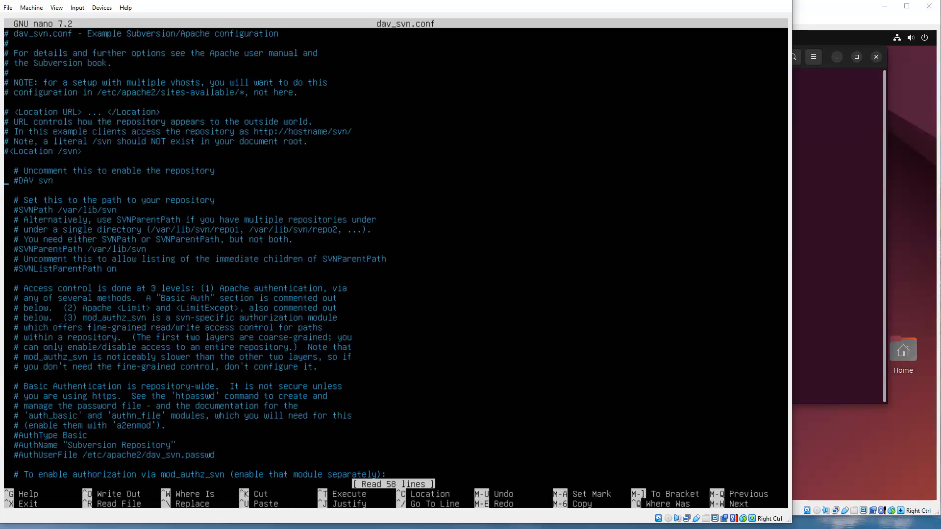
- Jump to the end of dav_svn.conf and add blank lines below the commented #</Location>
{"action": "key", "text": "Down"}
{"action": "key", "text": "Down"}
{"action": "key", "text": "Down"}
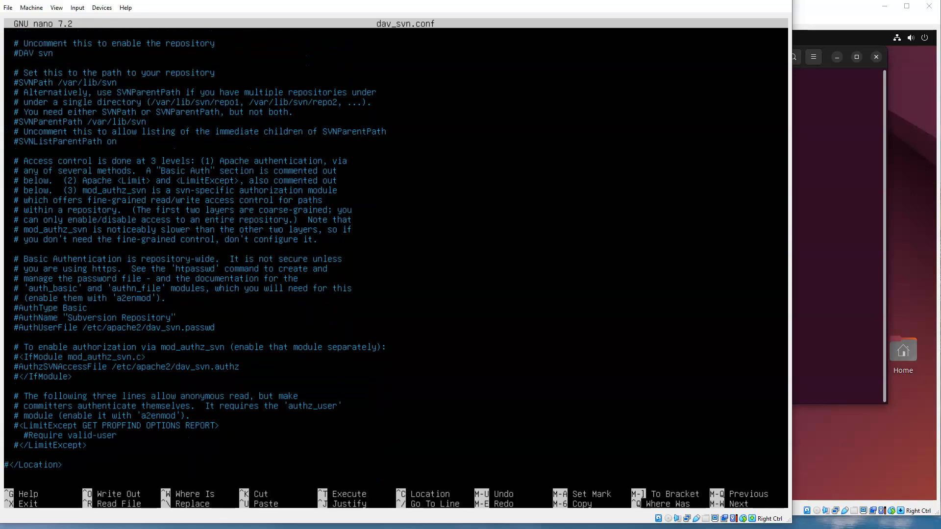
{"action": "key", "text": "Return"}
{"action": "key", "text": "Return"}
{"action": "key", "text": "Return"}
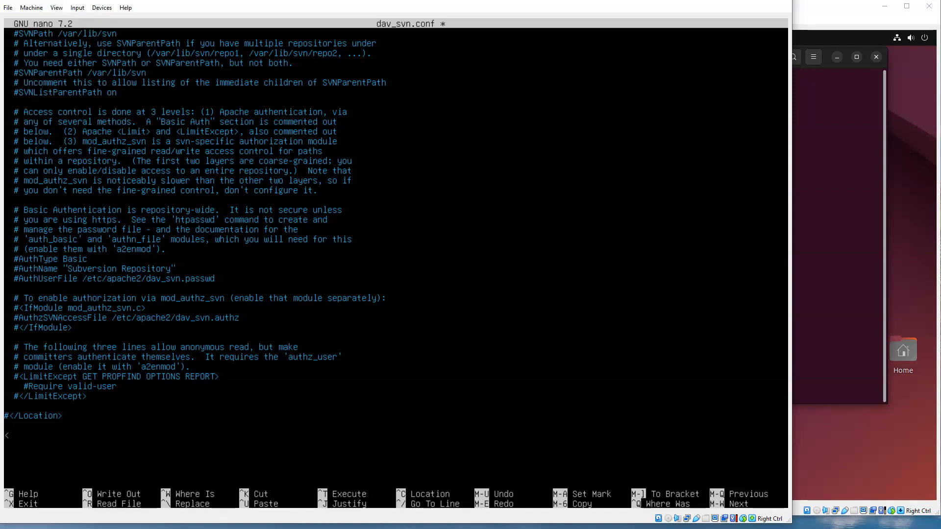
{"action": "type", "text": "Location /"}
{"action": "type", "text": "svn"}
{"action": "type", "text": ">"}
{"action": "type", "text": "Locat"}
{"action": "type", "text": "ion"}
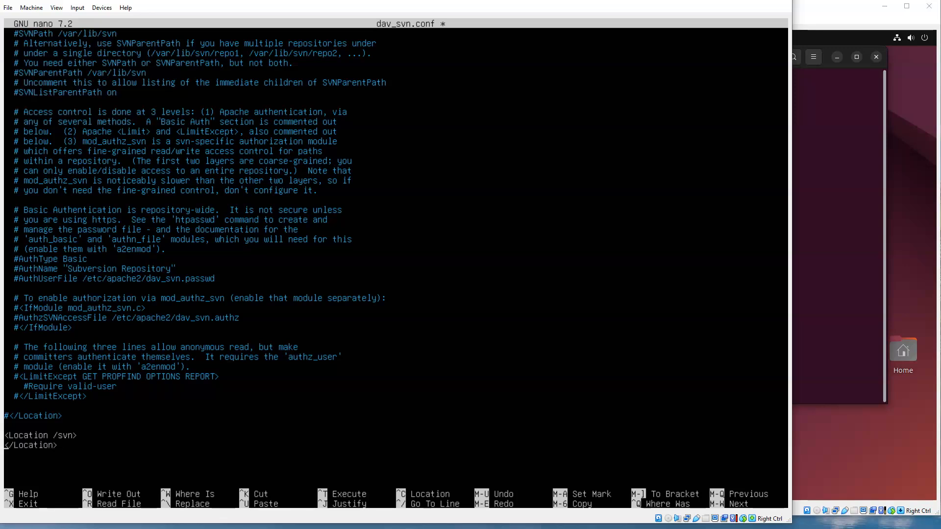
- Insert a blank line between <Location /svn> and its closing </Location> tag
{"action": "key", "text": "Return"}
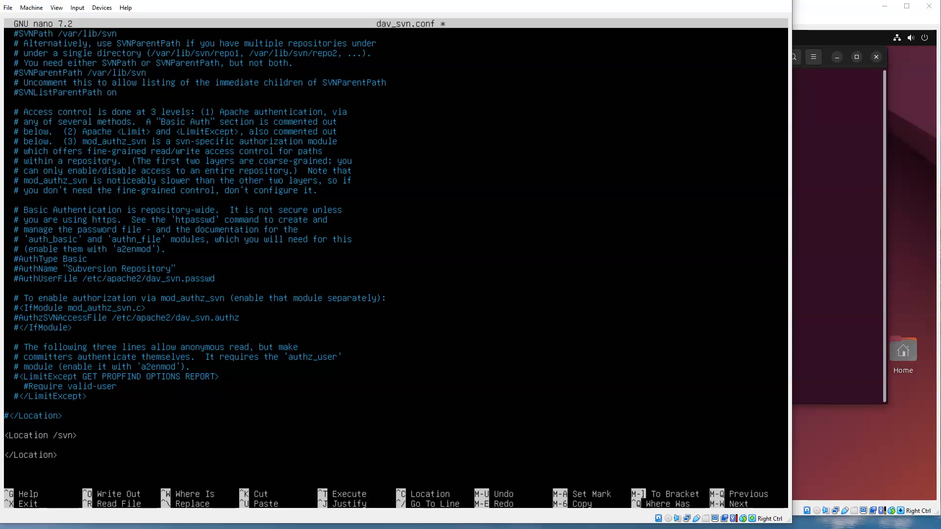
{"action": "type", "text": "DAV s"}
{"action": "type", "text": "vn"}
- Add the lines DAV svn and SVNParentPath /var/svn inside the Location block
{"action": "key", "text": "Return"}
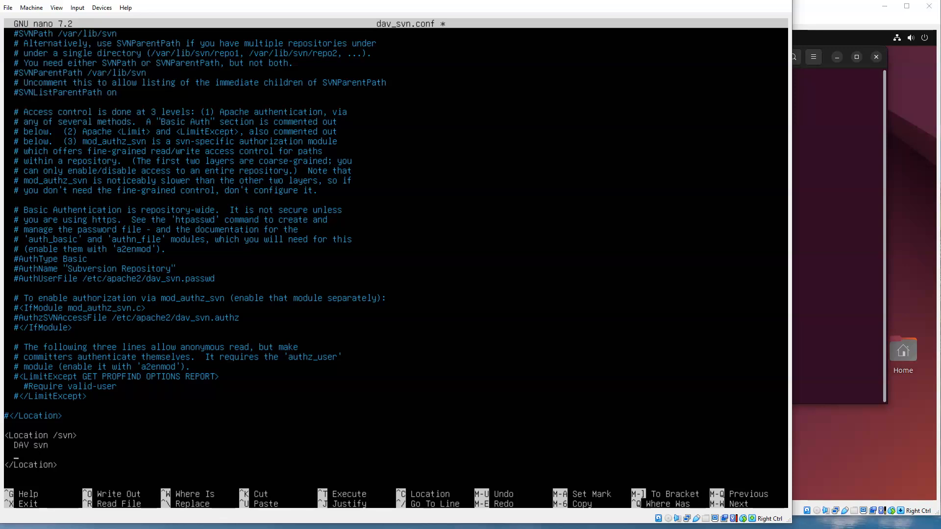
{"action": "type", "text": "S"}
{"action": "type", "text": "VNPa"}
{"action": "type", "text": "rentPath"}
{"action": "type", "text": " /var/svn"}
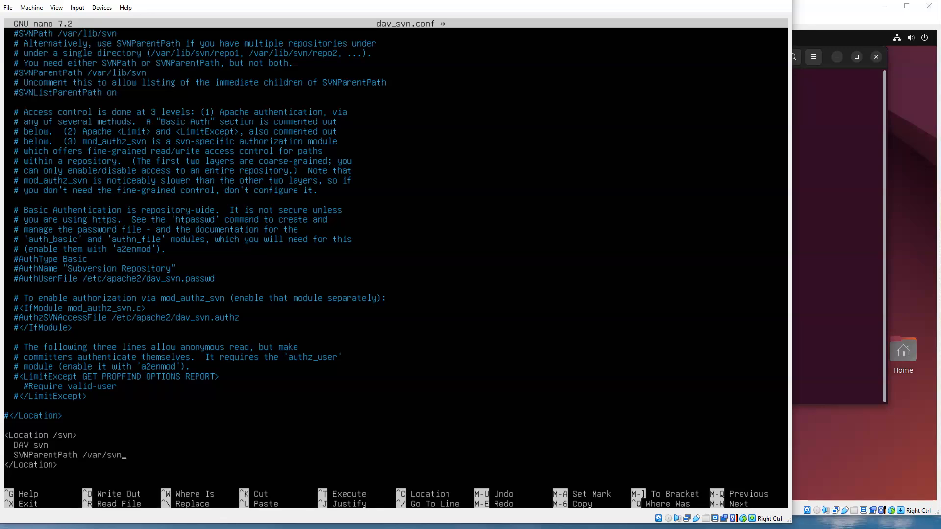
{"action": "key", "text": "Return"}
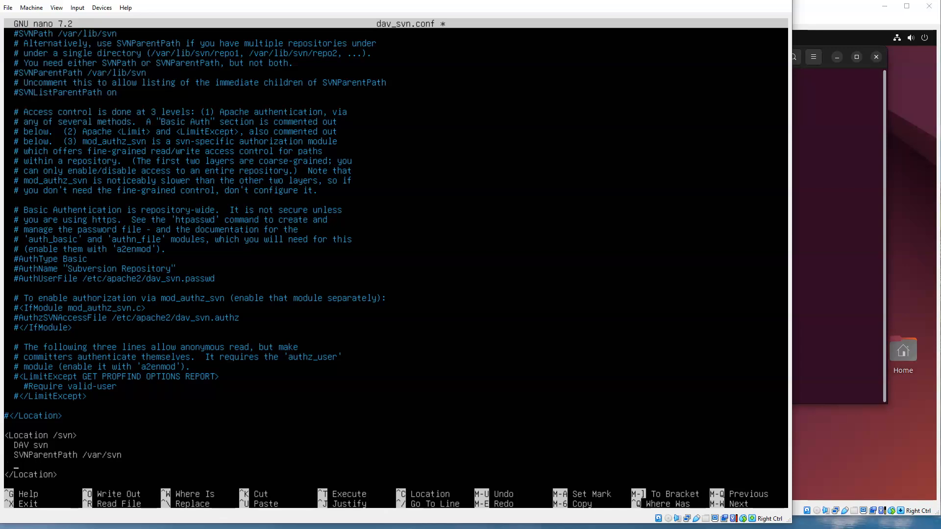
{"action": "type", "text": "A"}
{"action": "type", "text": "uthName \""}
{"action": "type", "text": "Su"}
{"action": "type", "text": "bversion"}
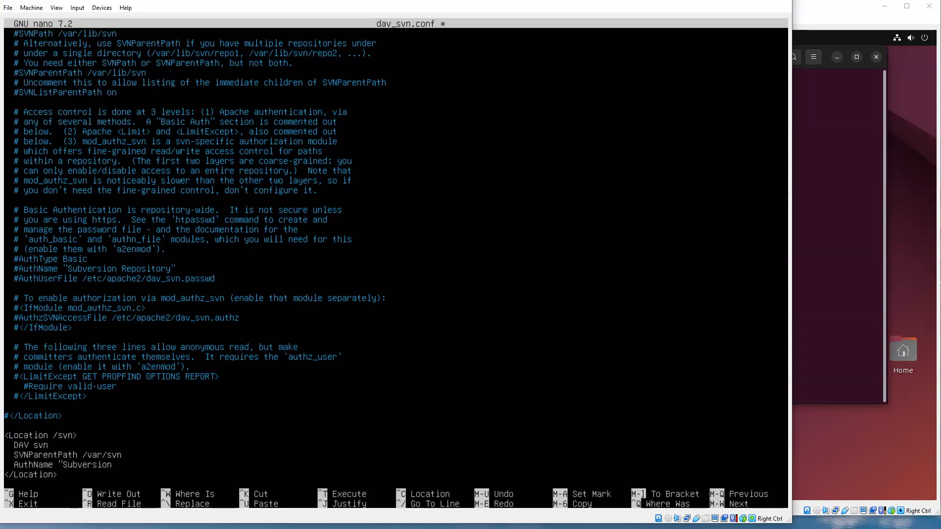
{"action": "type", "text": " Repos"}
{"action": "type", "text": "it"}
{"action": "type", "text": "ories"}
- Add AuthName "Subversion Repositories" and AuthType Basic lines inside the <Location /svn> block
{"action": "key", "text": "Return"}
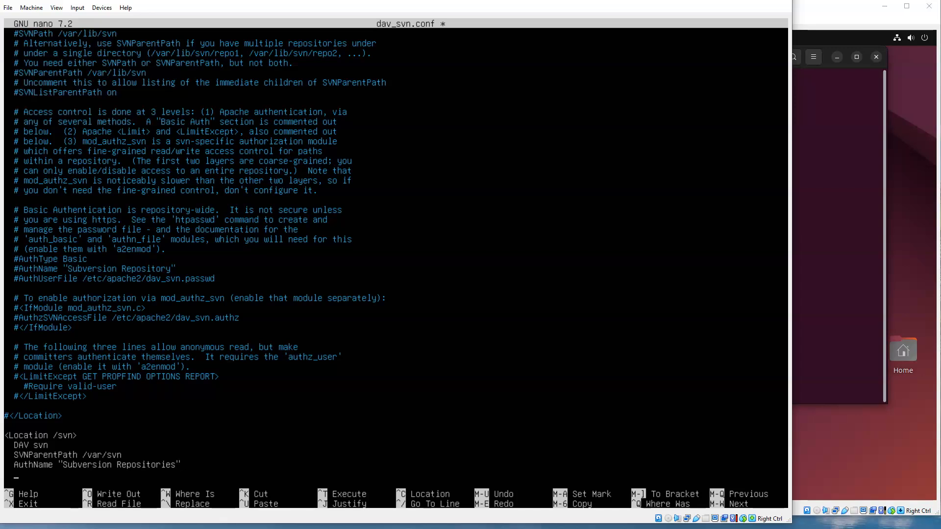
{"action": "type", "text": "Aut"}
{"action": "type", "text": "h"}
{"action": "type", "text": "Type "}
{"action": "type", "text": "Bas"}
{"action": "type", "text": "ic"}
{"action": "key", "text": "Return"}
{"action": "key", "text": "Return"}
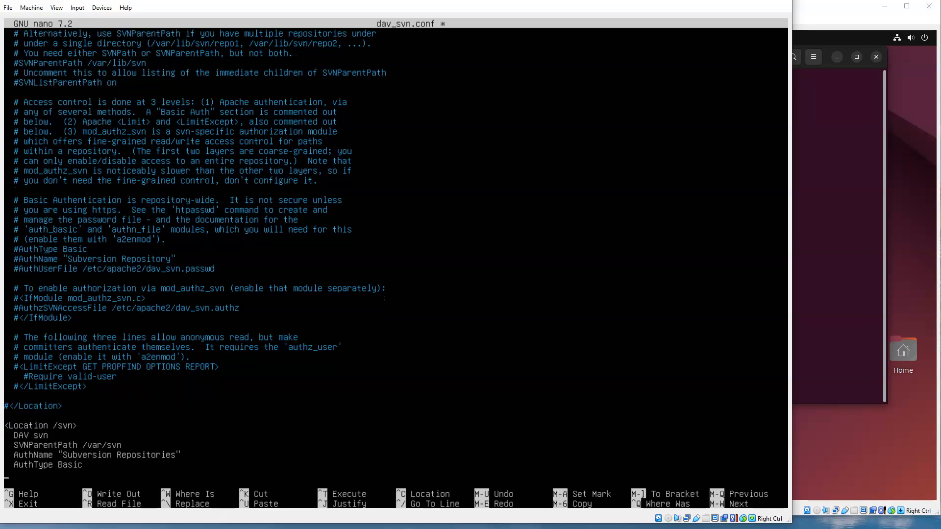
{"action": "type", "text": "</Location>"}
- Add an AuthBasicProvider file line below AuthType Basic in the <Location /svn> block
{"action": "key", "text": "Return"}
{"action": "key", "text": "Return"}
{"action": "key", "text": "Return"}
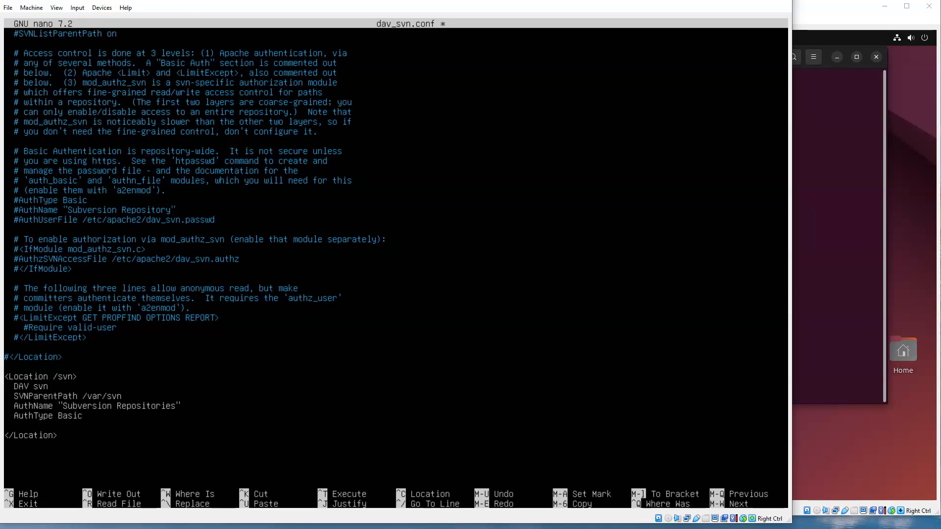
{"action": "type", "text": "Aut"}
{"action": "type", "text": "hBa"}
{"action": "type", "text": "sicProvi"}
{"action": "type", "text": "der file"}
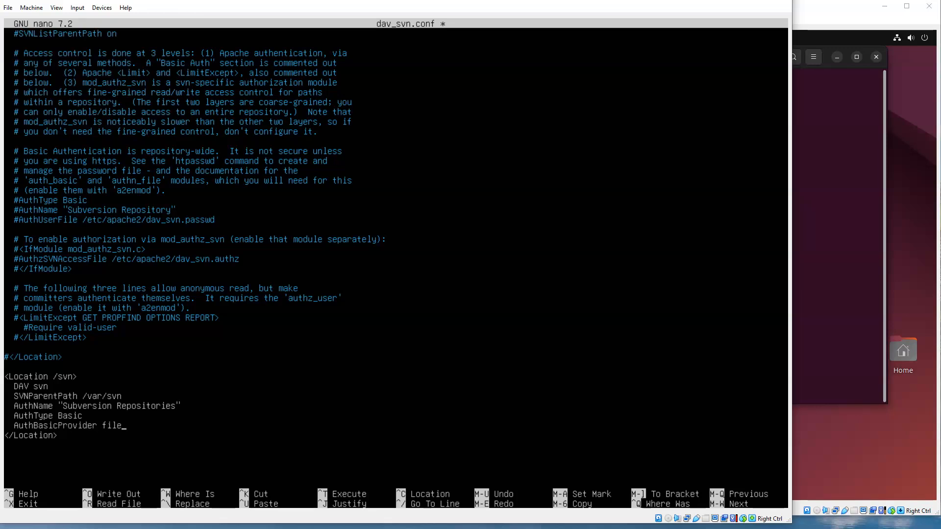
{"action": "key", "text": "Return"}
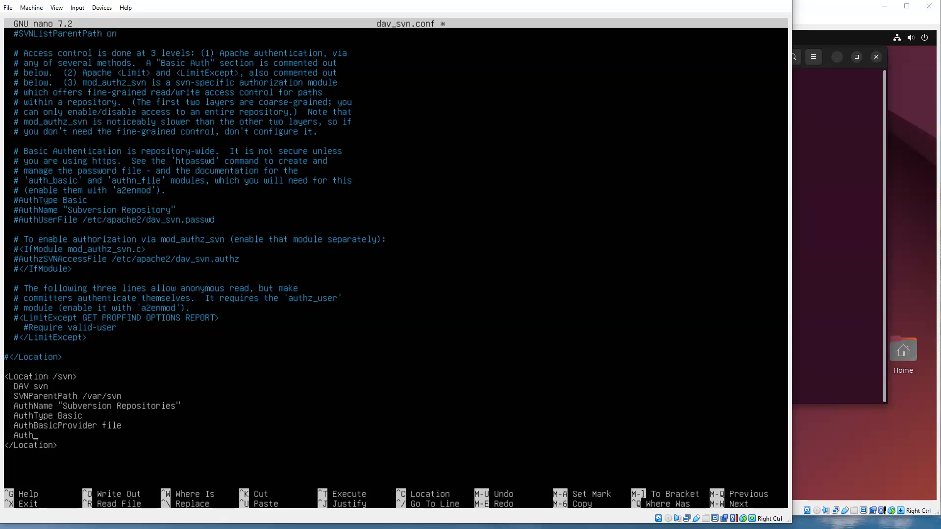
{"action": "type", "text": "UserFile /"}
{"action": "type", "text": "var/svn"}
{"action": "type", "text": "/."}
{"action": "type", "text": "htpassw"}
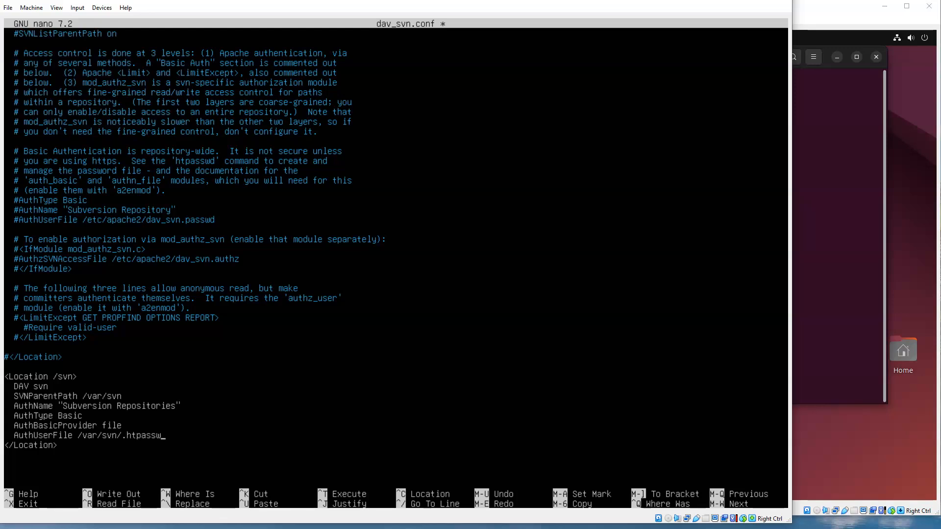
{"action": "type", "text": "d"}
- Add 'AuthUserFile /var/svn/.htpasswd' and 'Require valid-user' inside the <Location /svn> block
{"action": "key", "text": "Return"}
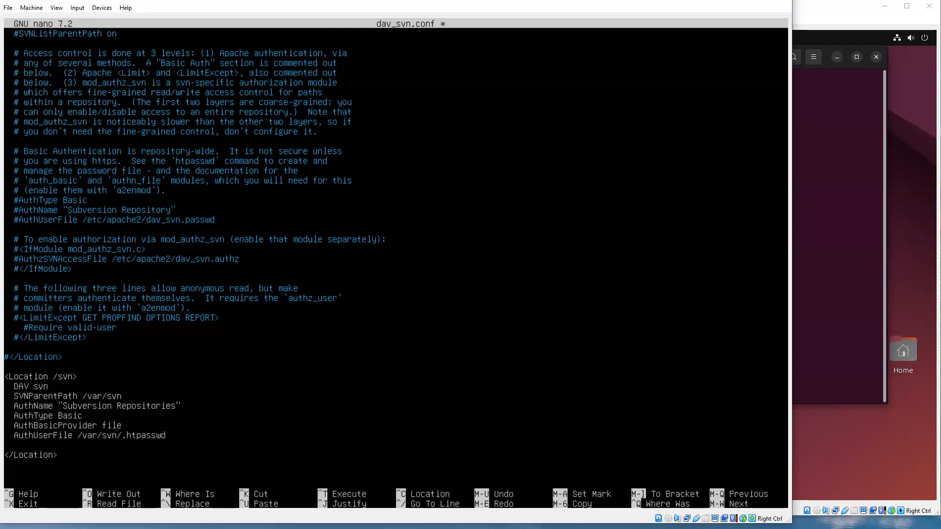
{"action": "type", "text": "Req"}
{"action": "type", "text": "uirt"}
{"action": "type", "text": "e"}
{"action": "type", "text": " va"}
{"action": "type", "text": "d"}
{"action": "key", "text": "BackSpace"}
{"action": "type", "text": "user"}
{"action": "key", "text": "Right"}
{"action": "key", "text": "Right"}
{"action": "key", "text": "Right"}
- Save dav_svn.conf and exit nano back to the shell
{"action": "key", "text": "ctrl+x"}
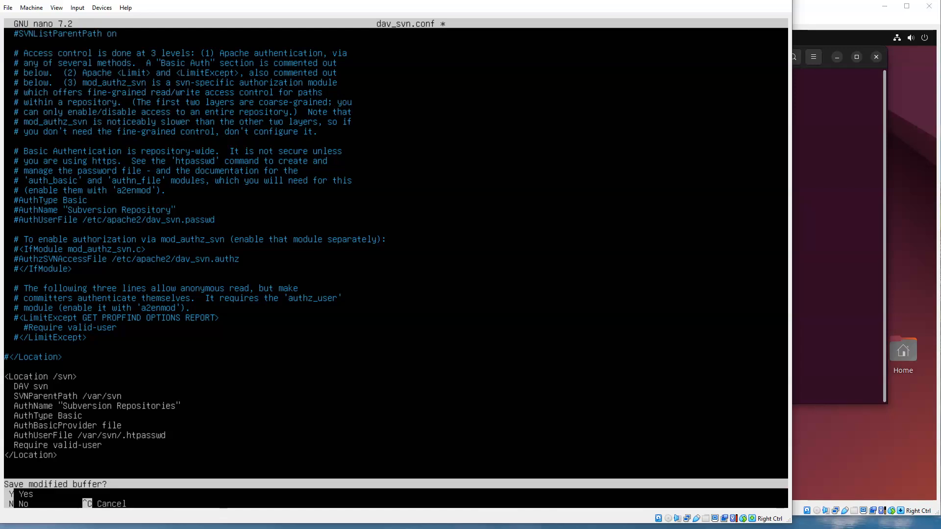
{"action": "key", "text": "y"}
{"action": "key", "text": "Return"}
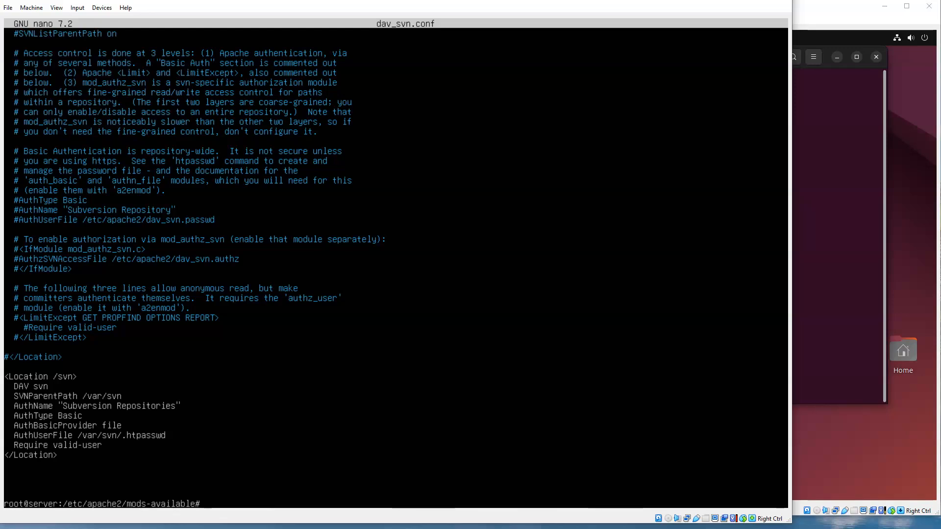
{"action": "type", "text": "systemc"}
{"action": "type", "text": "tl restart "}
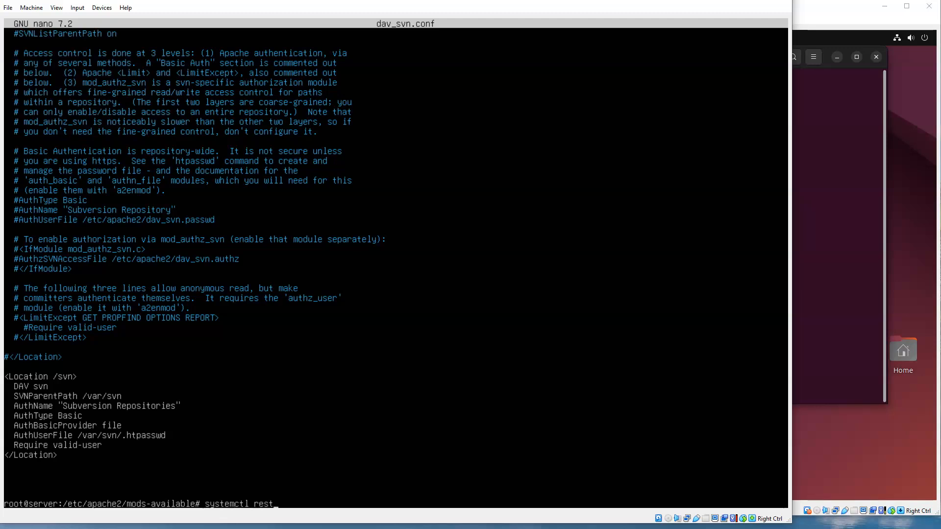
{"action": "type", "text": "apache2"}
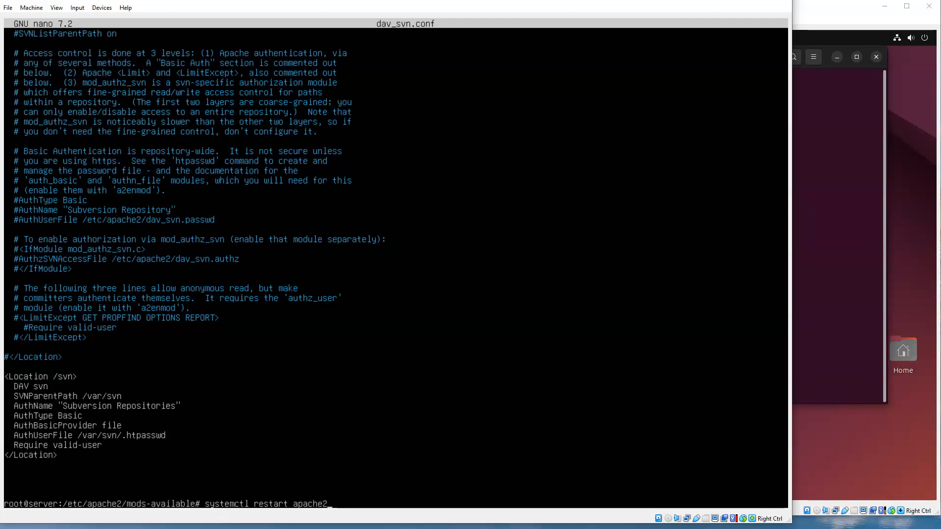
- Restart apache2 and confirm systemctl status reports it active (running)
{"action": "key", "text": "Return"}
{"action": "key", "text": "Up"}
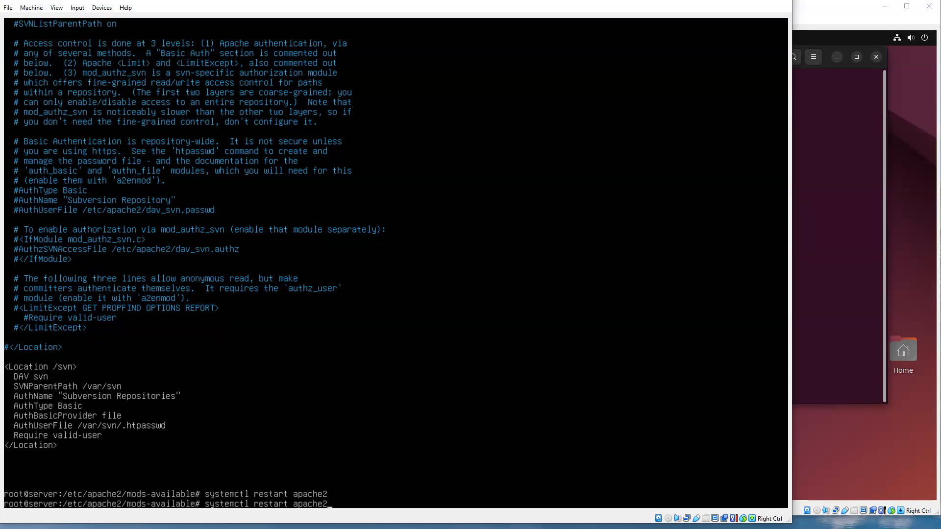
{"action": "key", "text": "BackSpace"}
{"action": "key", "text": "BackSpace"}
{"action": "key", "text": "BackSpace"}
{"action": "key", "text": "BackSpace"}
{"action": "key", "text": "BackSpace"}
{"action": "key", "text": "BackSpace"}
{"action": "type", "text": "status"}
{"action": "key", "text": "Return"}
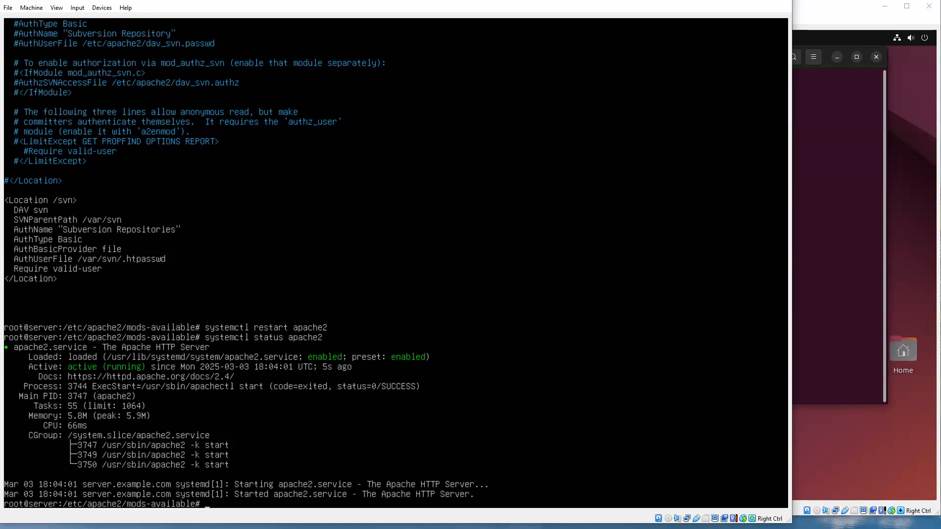
{"action": "key", "text": "Up"}
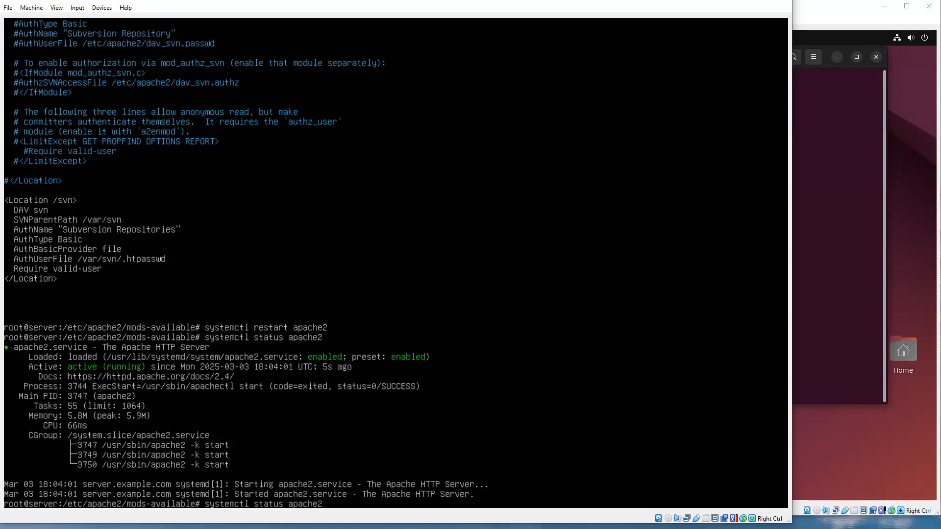
{"action": "key", "text": "Down"}
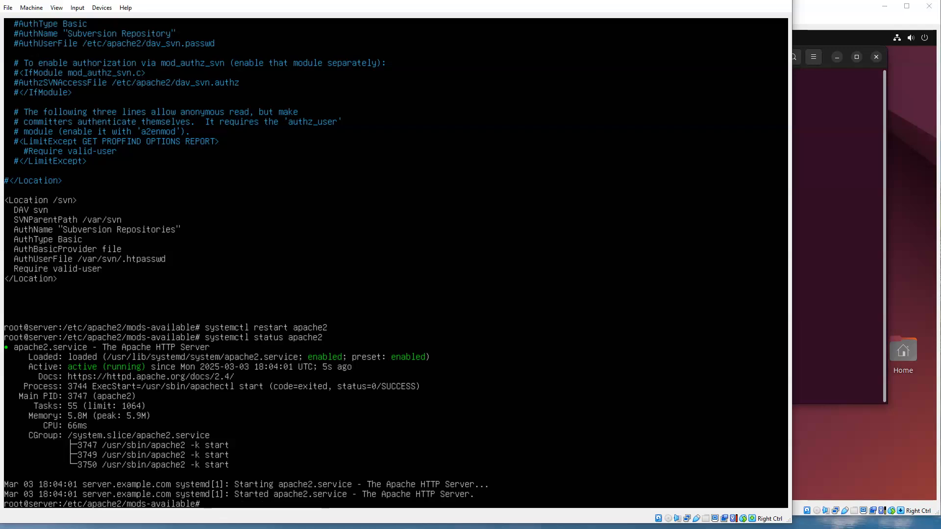
{"action": "type", "text": "cd /var/"}
{"action": "type", "text": "svn/"}
- Move into /var/svn, list its contents and clear the screen
{"action": "key", "text": "Return"}
{"action": "type", "text": "ls -al"}
{"action": "key", "text": "Return"}
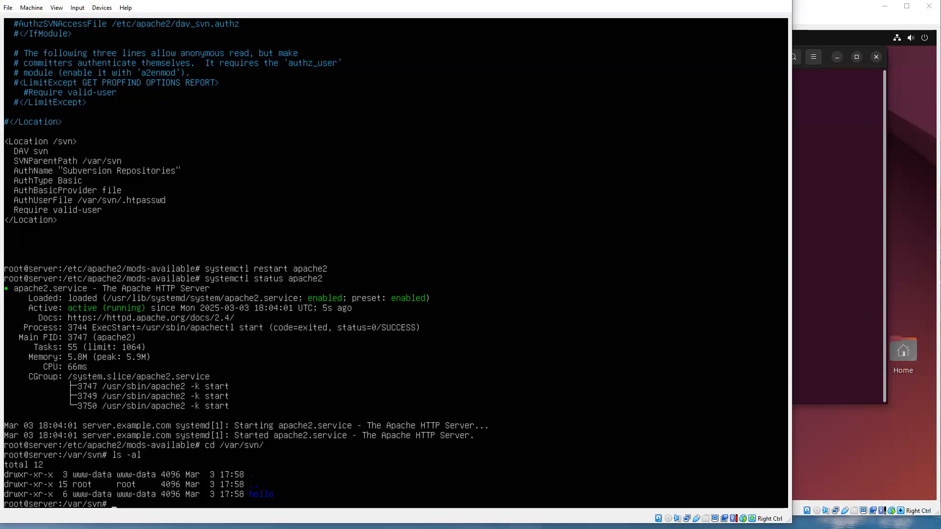
{"action": "type", "text": "clear"}
{"action": "key", "text": "Return"}
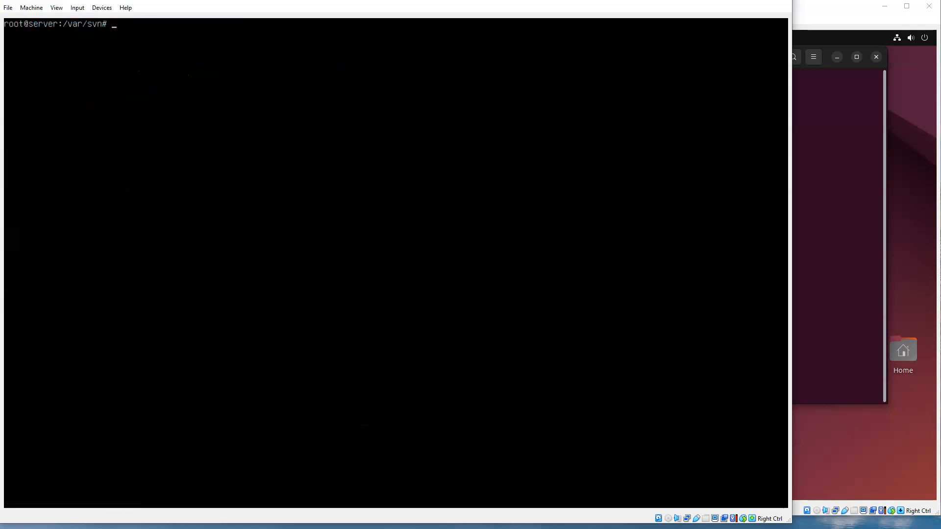
{"action": "key", "text": "Return"}
{"action": "key", "text": "Return"}
{"action": "key", "text": "Return"}
{"action": "key", "text": "Return"}
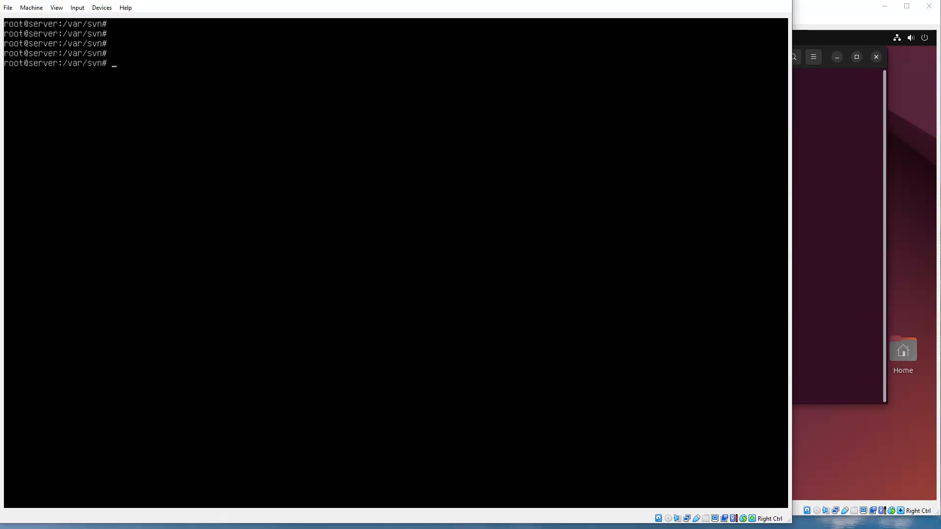
{"action": "type", "text": "ht"}
{"action": "type", "text": "passwd "}
{"action": "type", "text": "-c /"}
{"action": "type", "text": "var"}
{"action": "type", "text": "/svn/."}
{"action": "type", "text": "htp"}
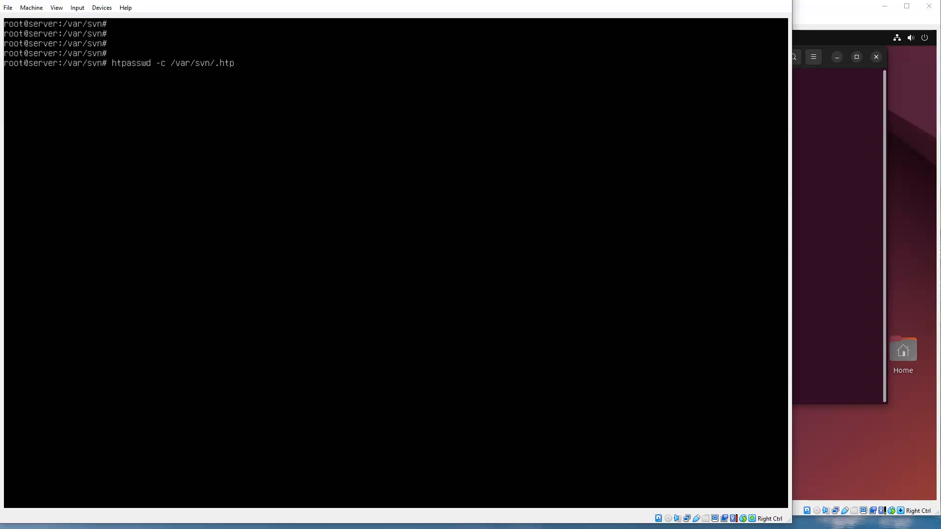
{"action": "type", "text": "asswd"}
{"action": "type", "text": "alice"}
- Create /var/svn/.htpasswd for user alice with htpasswd -c, retrying after a password mismatch
{"action": "key", "text": "Return"}
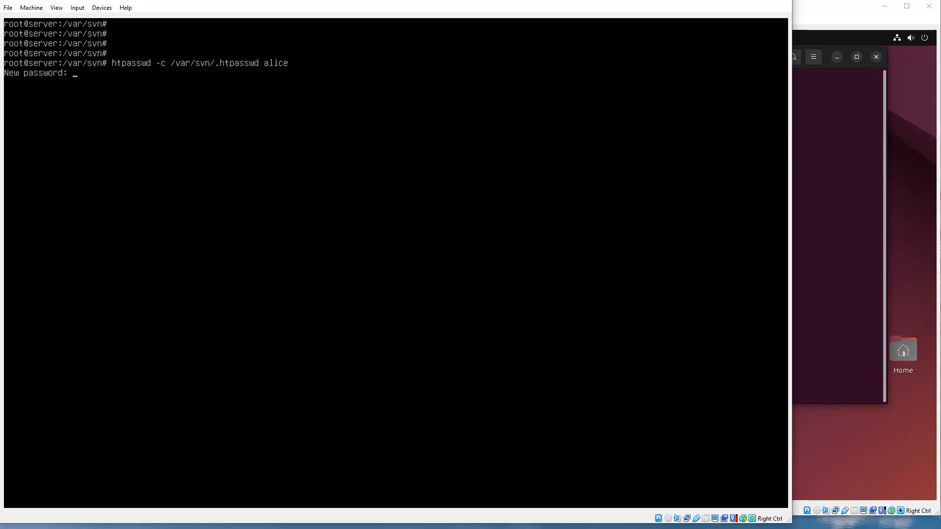
{"action": "key", "text": "Return"}
{"action": "key", "text": "Return"}
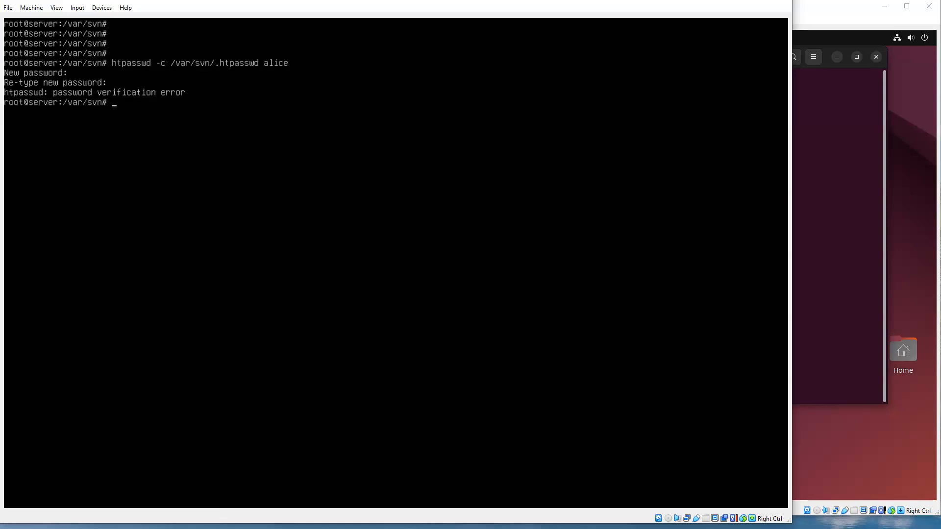
{"action": "key", "text": "Up"}
{"action": "key", "text": "Return"}
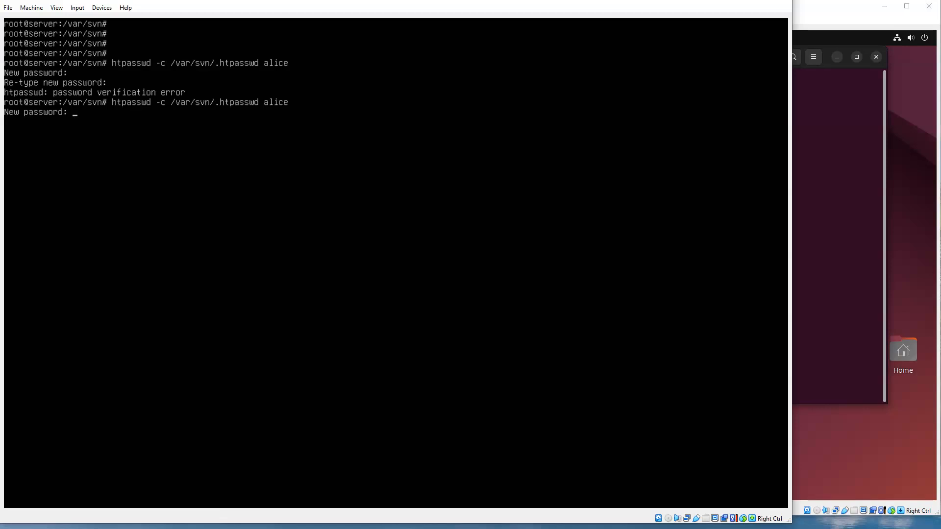
{"action": "key", "text": "Return"}
{"action": "key", "text": "Return"}
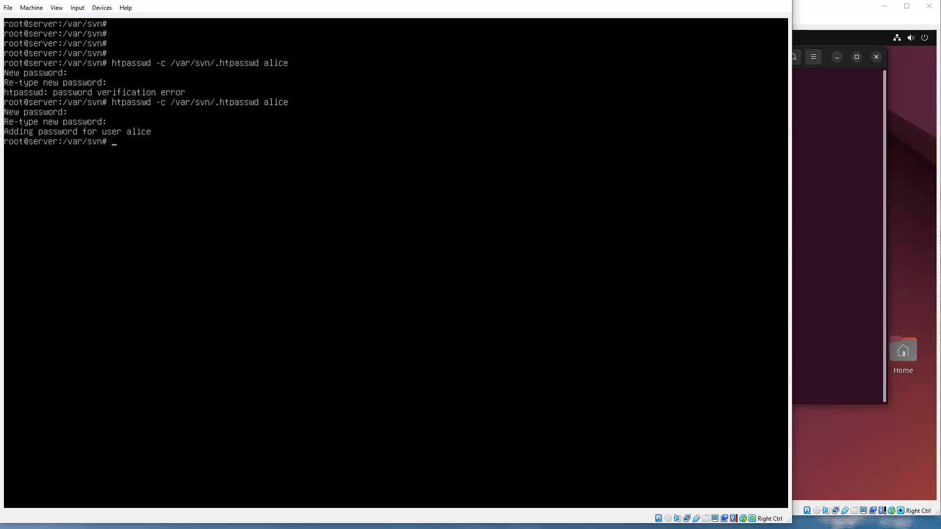
{"action": "type", "text": "ls -al"}
- Verify the hashed alice entry in .htpasswd and chown it to www-data:www-data
{"action": "key", "text": "Return"}
{"action": "type", "text": "cat ."}
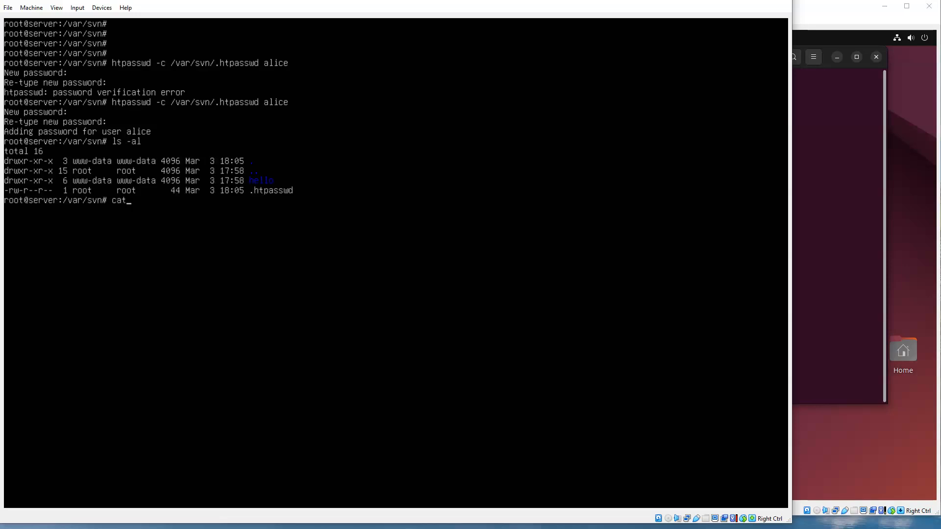
{"action": "type", "text": "ht"}
{"action": "key", "text": "Tab"}
{"action": "key", "text": "Return"}
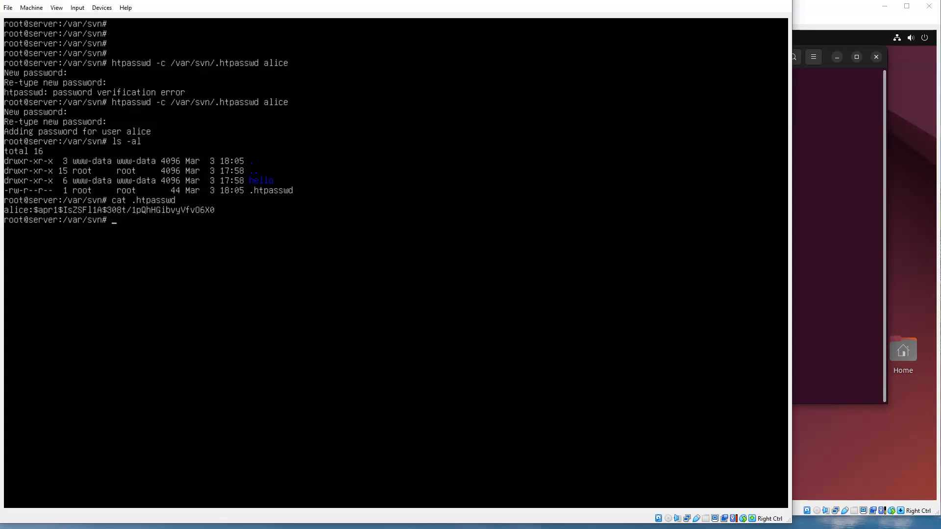
{"action": "type", "text": "chown "}
{"action": "type", "text": "www-dat"}
{"action": "type", "text": "a:www-"}
{"action": "type", "text": "data"}
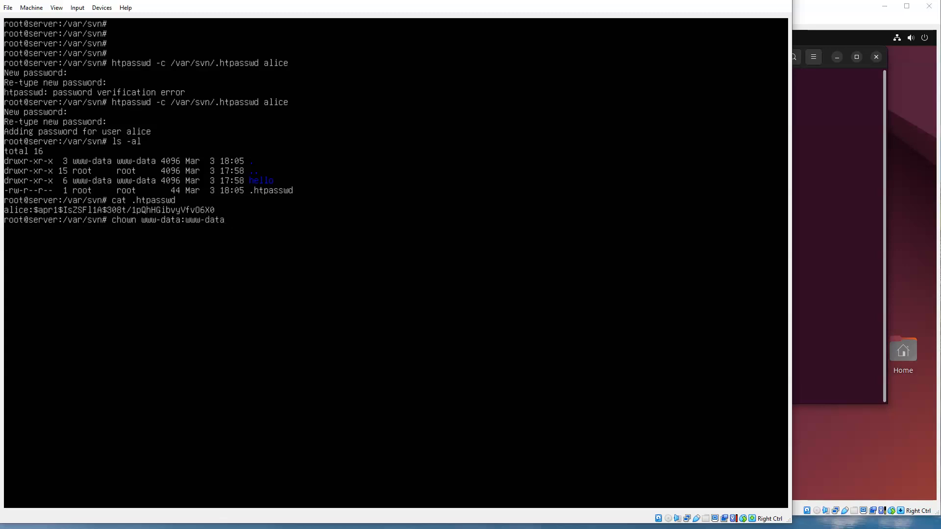
{"action": "type", "text": " .htpasswd"}
{"action": "key", "text": "Return"}
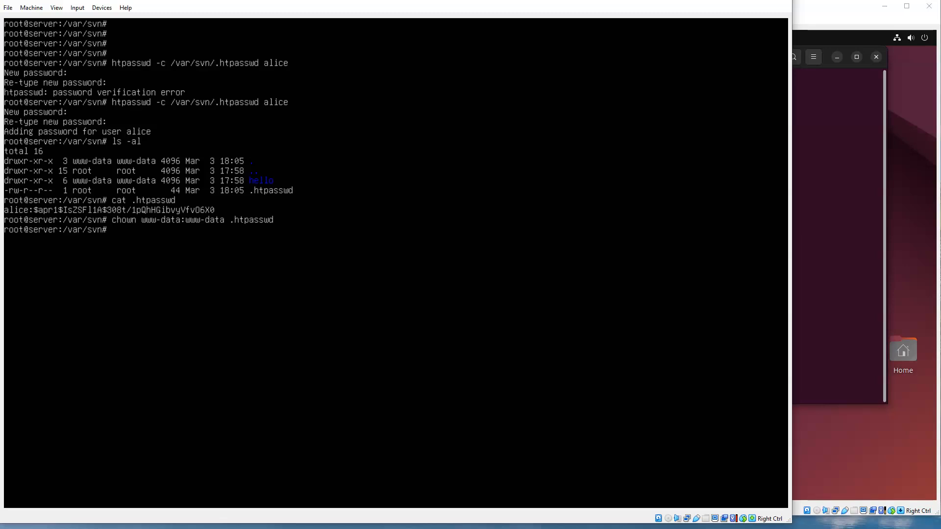
{"action": "type", "text": "clear"}
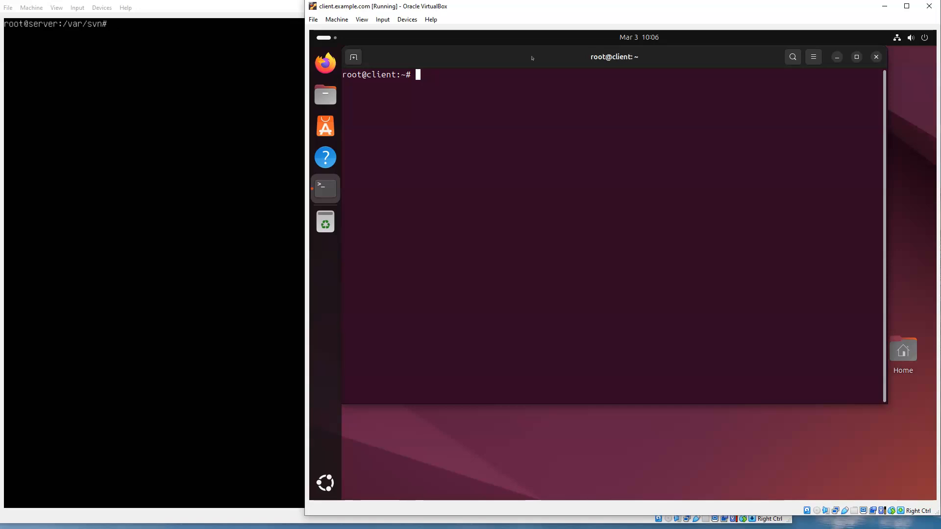
{"action": "type", "text": "apt inst"}
{"action": "type", "text": "all subv"}
{"action": "type", "text": "ersion"}
- Install the subversion package with apt on the client and list the home directory
{"action": "key", "text": "Return"}
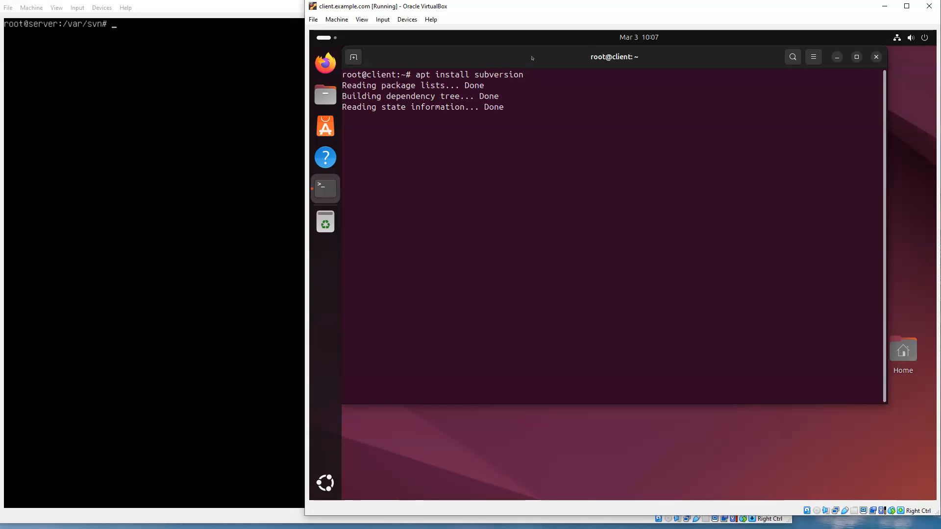
{"action": "type", "text": "y"}
{"action": "key", "text": "Return"}
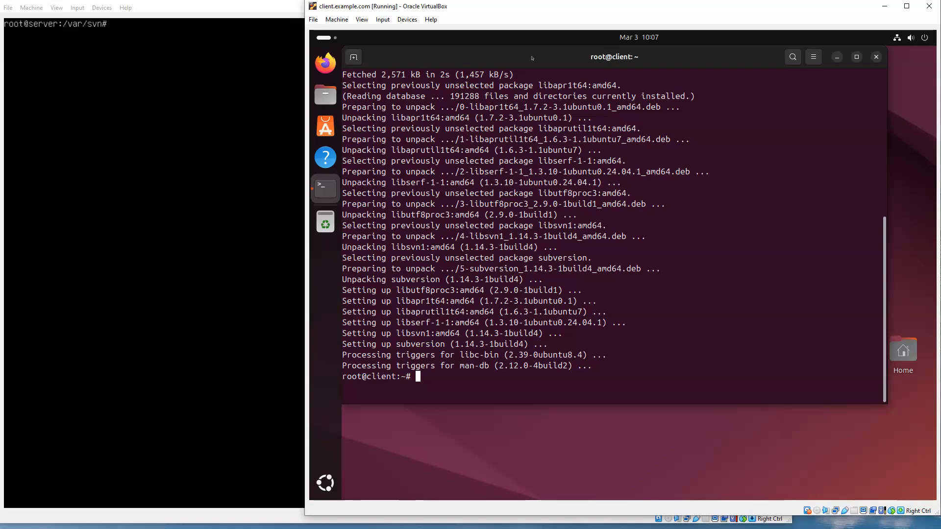
{"action": "type", "text": "ls -la"}
{"action": "key", "text": "Return"}
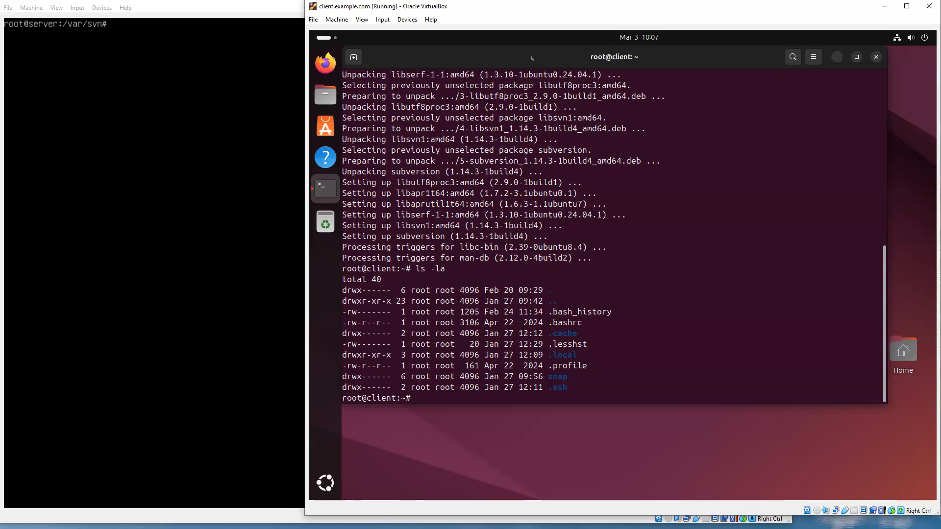
{"action": "type", "text": "mkdir "}
{"action": "type", "text": "svnroot"}
- Create an svnroot folder in home, enter it and confirm it is empty with ls -al
{"action": "key", "text": "Return"}
{"action": "type", "text": "cd "}
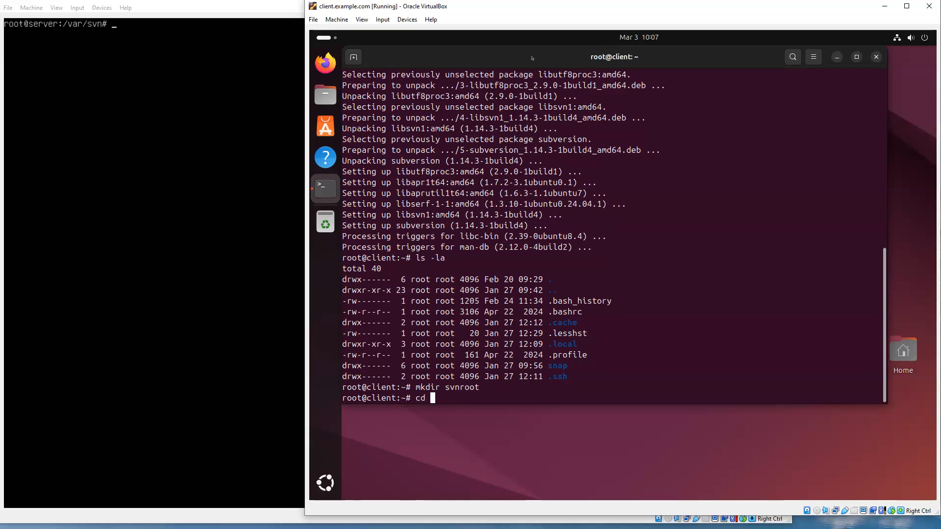
{"action": "type", "text": "sr"}
{"action": "key", "text": "Tab"}
{"action": "key", "text": "Return"}
{"action": "type", "text": "ls -al"}
{"action": "key", "text": "Return"}
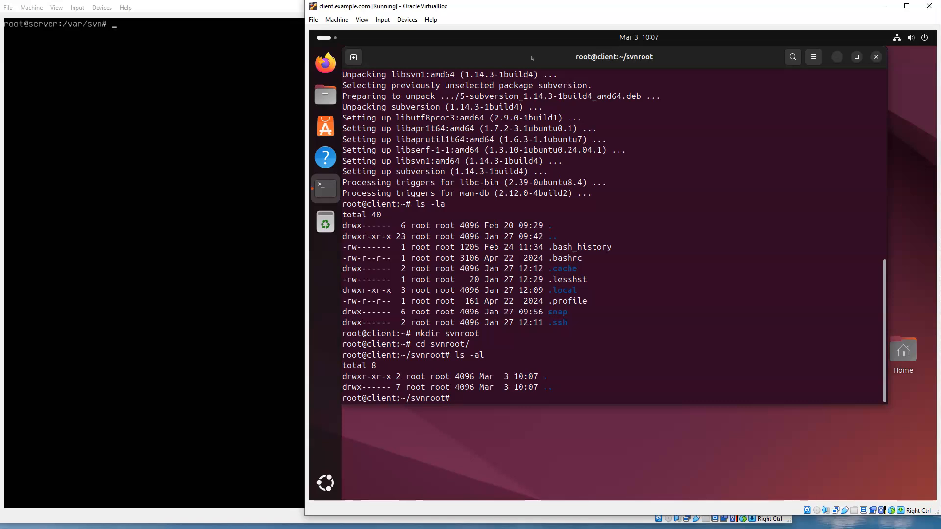
{"action": "type", "text": "svn "}
{"action": "type", "text": "checkout "}
{"action": "type", "text": "--"}
{"action": "type", "text": "username a"}
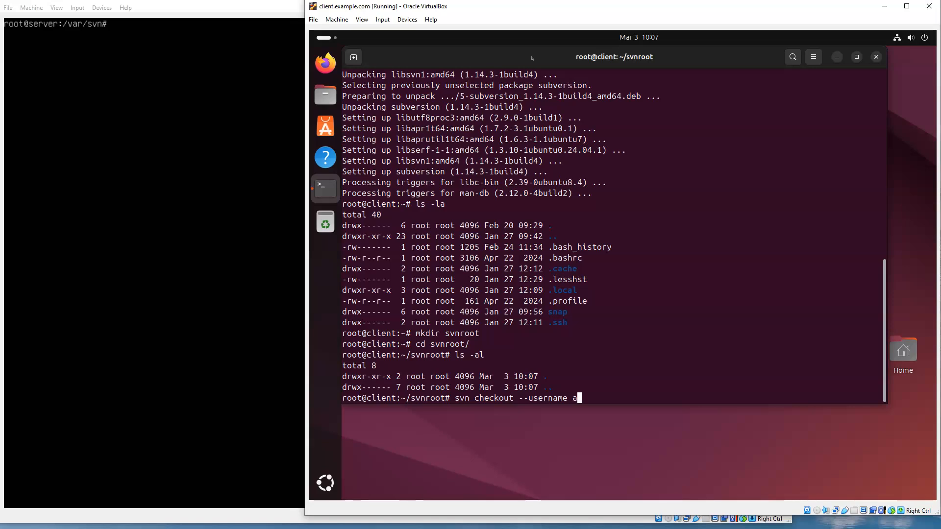
{"action": "type", "text": "lo"}
{"action": "key", "text": "BackSpace"}
{"action": "type", "text": "ic"}
{"action": "type", "text": "e"}
{"action": "type", "text": " http"}
{"action": "type", "text": "://se"}
{"action": "type", "text": "rver.ex"}
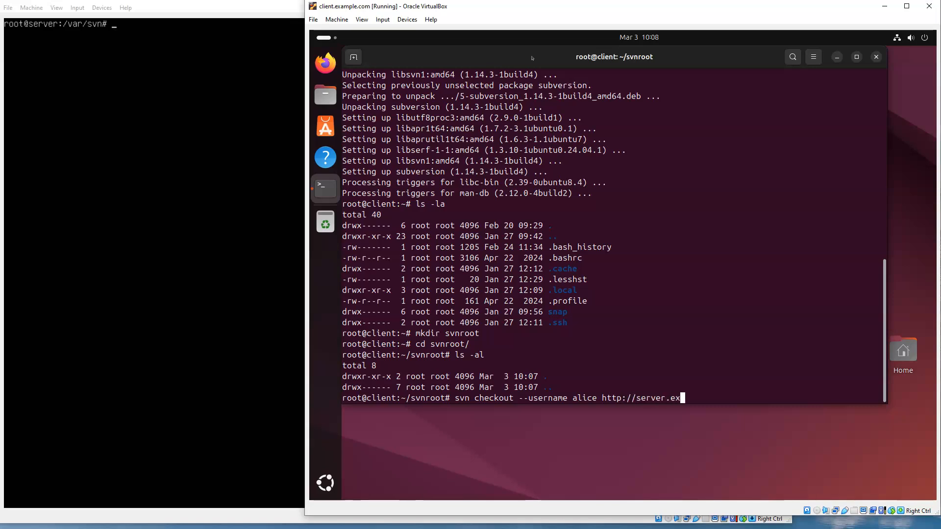
{"action": "type", "text": "ample.com"}
{"action": "type", "text": "/"}
{"action": "type", "text": "svn"}
{"action": "type", "text": "/"}
{"action": "type", "text": "hello"}
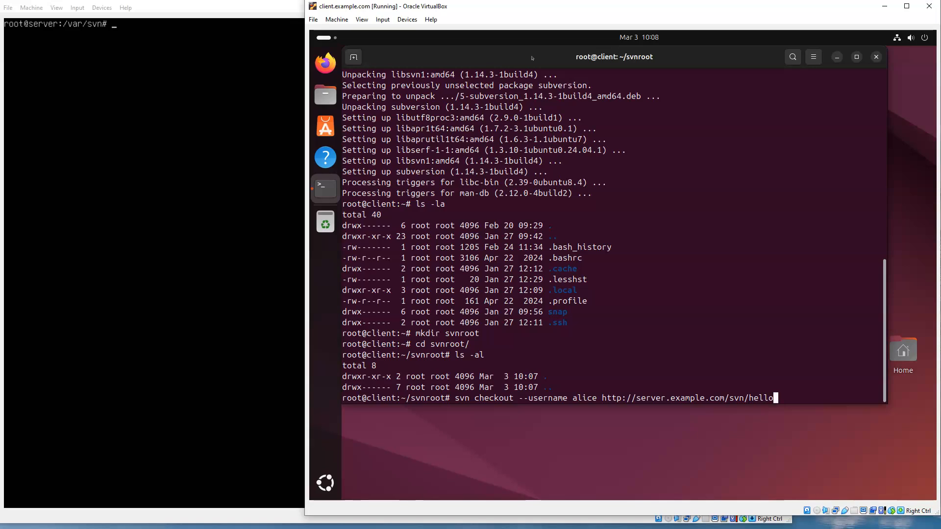
{"action": "key", "text": "Left"}
{"action": "key", "text": "Left"}
{"action": "key", "text": "Left"}
{"action": "key", "text": "Left"}
{"action": "key", "text": "Left"}
{"action": "key", "text": "Left"}
{"action": "key", "text": "Left"}
{"action": "key", "text": "Left"}
{"action": "key", "text": "Right"}
{"action": "key", "text": "End"}
{"action": "key", "text": "Return"}
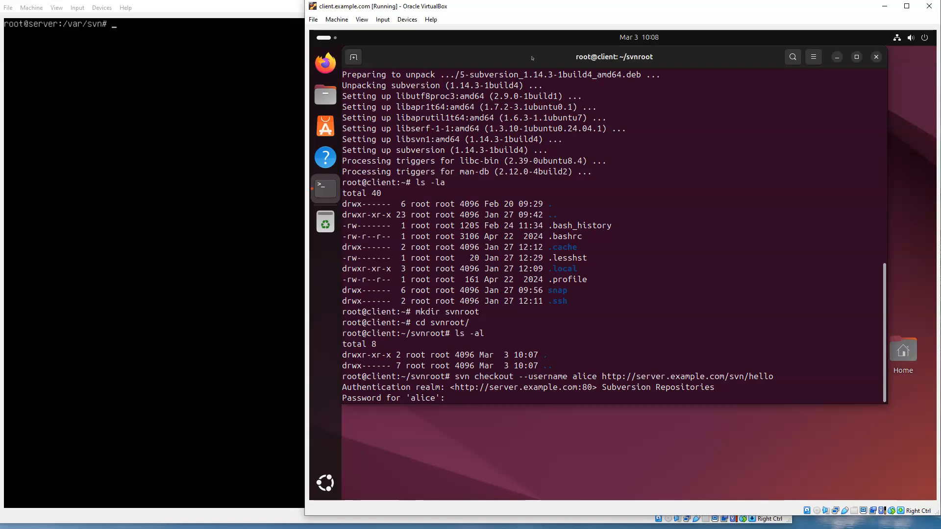
{"action": "type", "text": "pass"}
{"action": "type", "text": "word"}
{"action": "key", "text": "Return"}
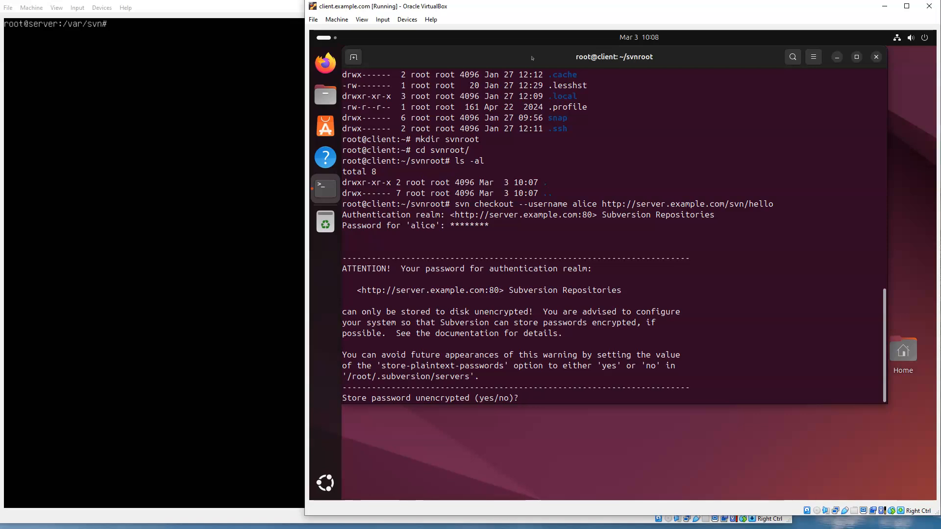
{"action": "type", "text": "yes"}
{"action": "key", "text": "Return"}
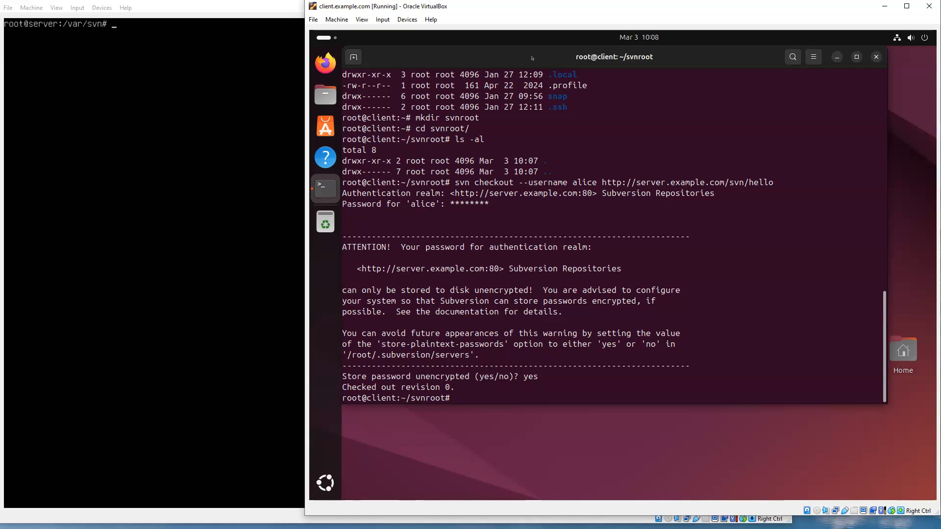
{"action": "type", "text": "ls -al"}
- List svnroot, enter the hello working copy and list its .svn contents
{"action": "key", "text": "Return"}
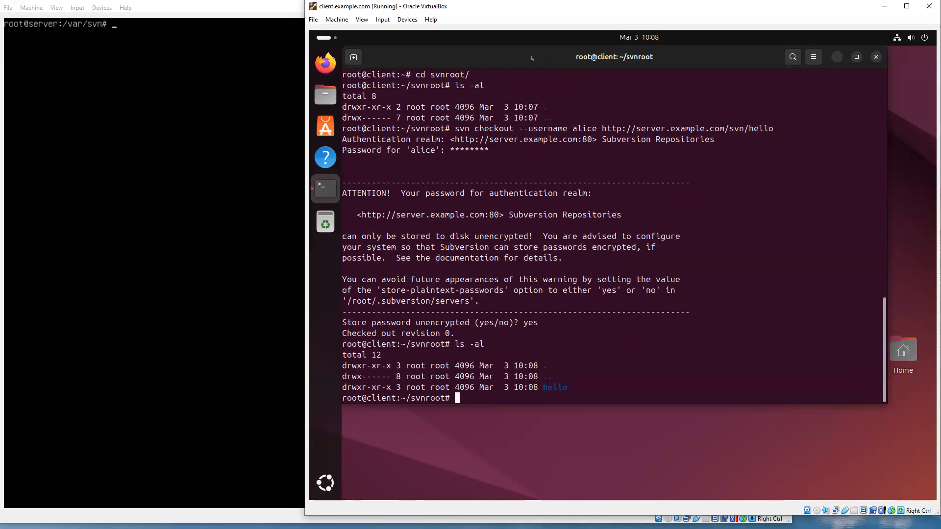
{"action": "type", "text": "cd hello/"}
{"action": "key", "text": "Return"}
{"action": "type", "text": "ls -al"}
{"action": "key", "text": "Return"}
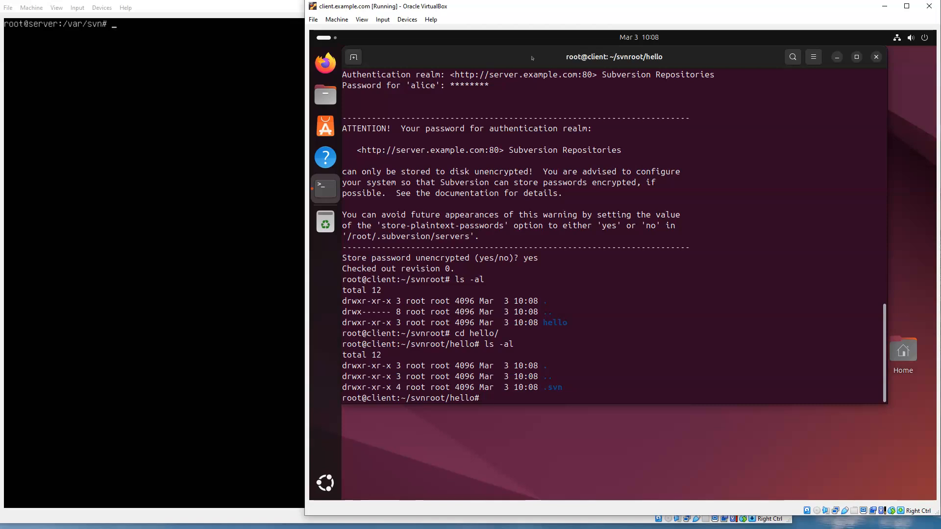
{"action": "type", "text": "nano hello"}
{"action": "type", "text": ".py"}
- Write hello.py in nano with a #!/usr/bin/python3 shebang and print("Hello World")
{"action": "key", "text": "Return"}
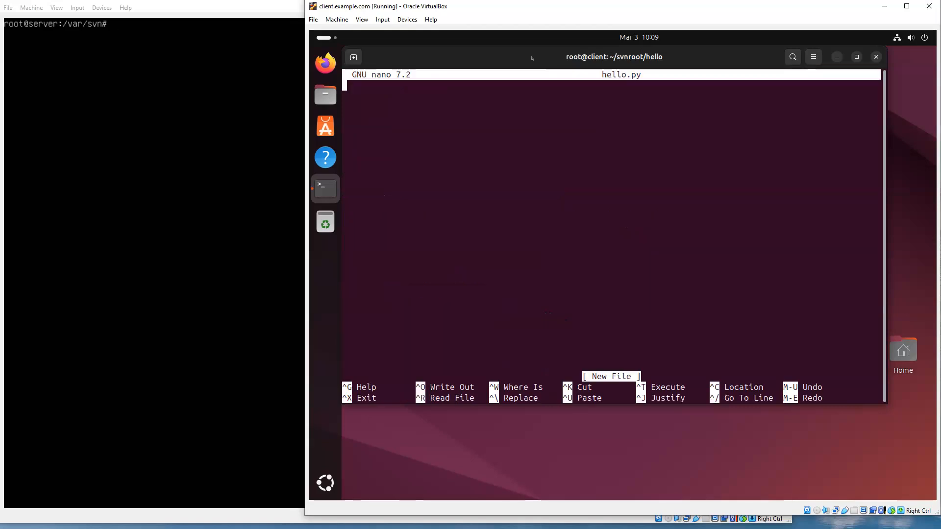
{"action": "type", "text": "#!/usr/bin/pyth"}
{"action": "type", "text": "on"}
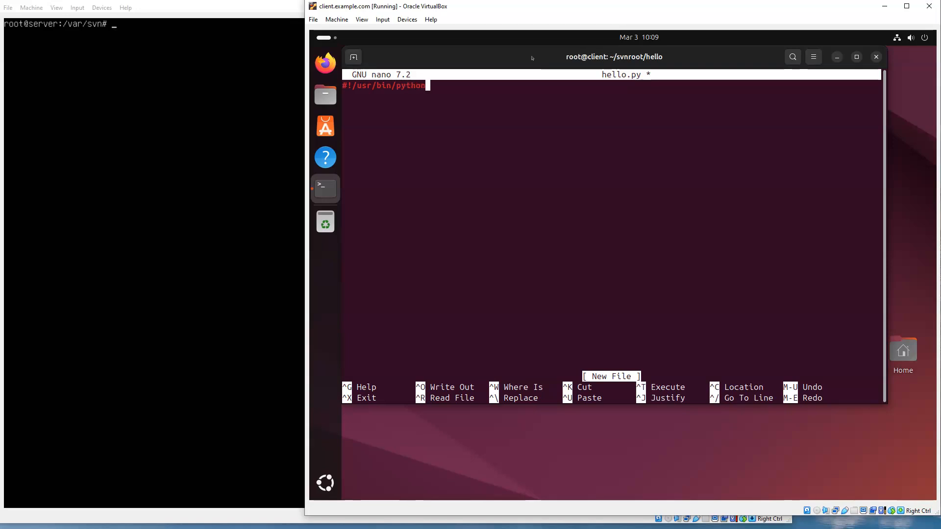
{"action": "type", "text": "3"}
{"action": "key", "text": "Return"}
{"action": "key", "text": "Return"}
{"action": "type", "text": "print"}
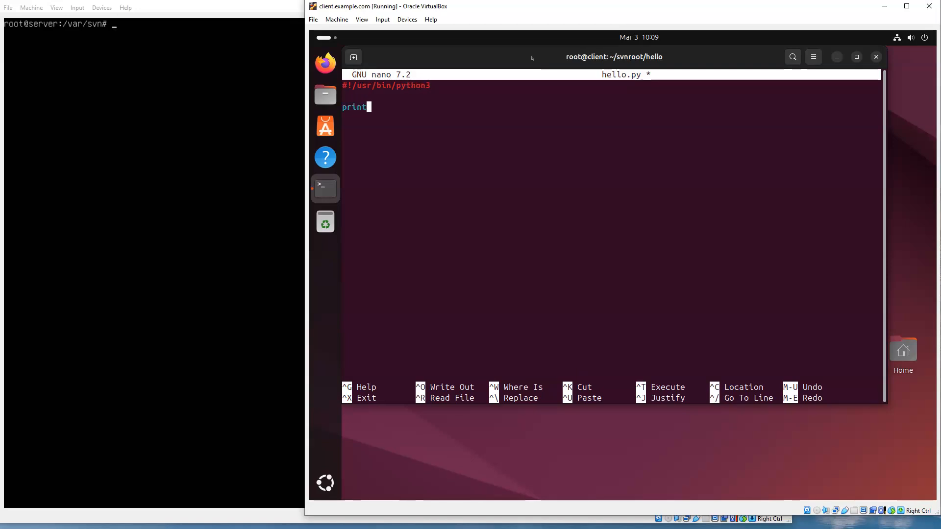
{"action": "type", "text": "(\"He"}
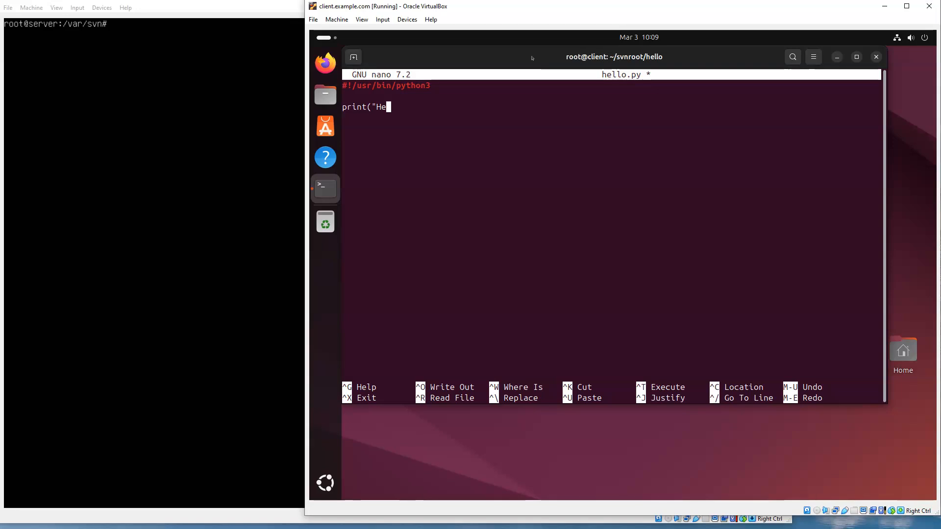
{"action": "type", "text": "llo Wor"}
{"action": "type", "text": "ld\""}
{"action": "type", "text": ")"}
{"action": "key", "text": "ctrl+x"}
- Save hello.py, chmod 755 it, run it to print Hello World and list the folder
{"action": "key", "text": "y"}
{"action": "key", "text": "Return"}
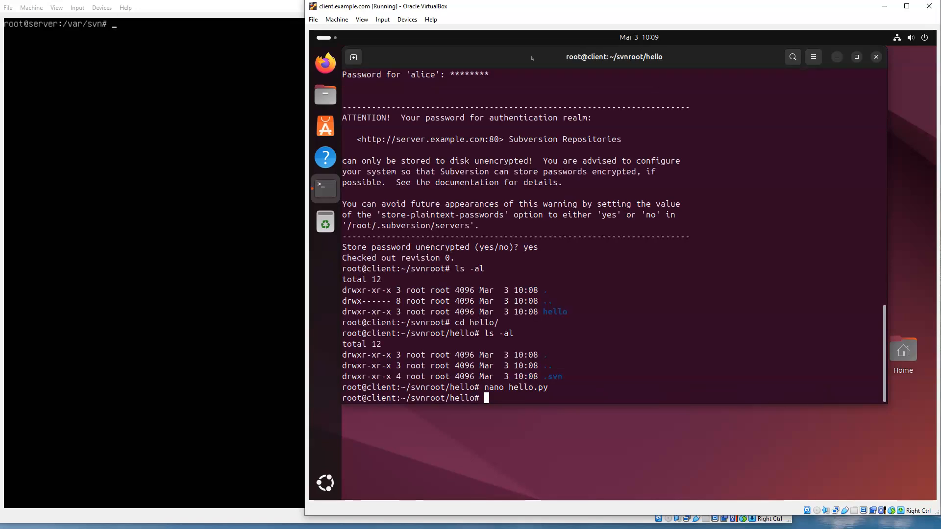
{"action": "type", "text": "chmod "}
{"action": "type", "text": "755 hello.py"}
{"action": "key", "text": "Return"}
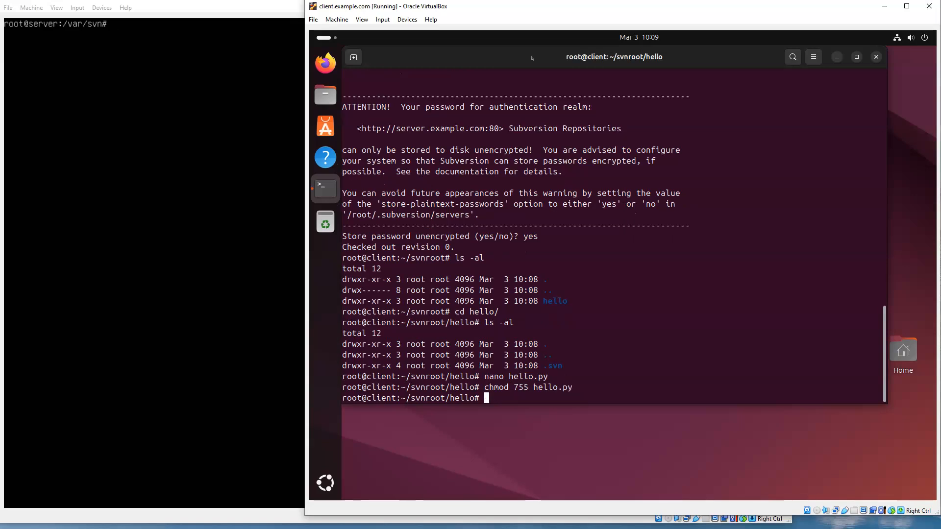
{"action": "type", "text": "./hello.py"}
{"action": "key", "text": "Return"}
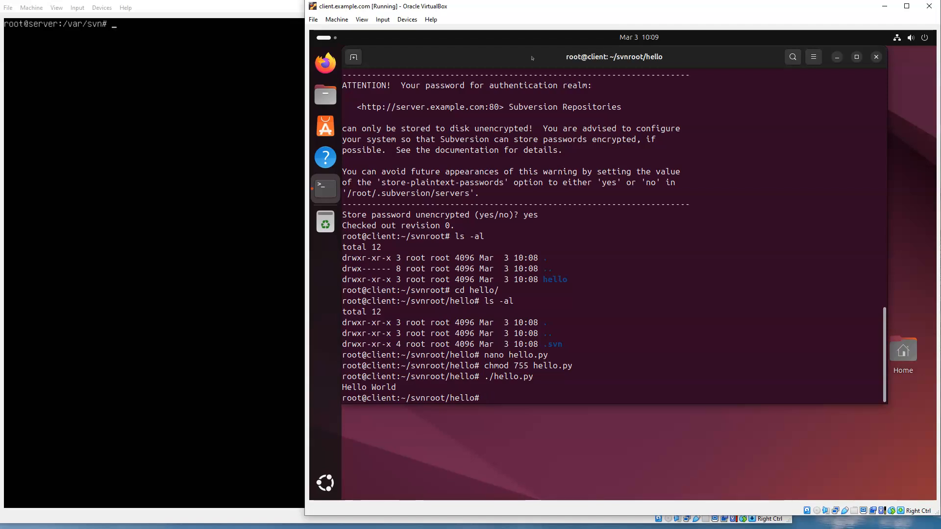
{"action": "type", "text": "ls -al"}
{"action": "key", "text": "Return"}
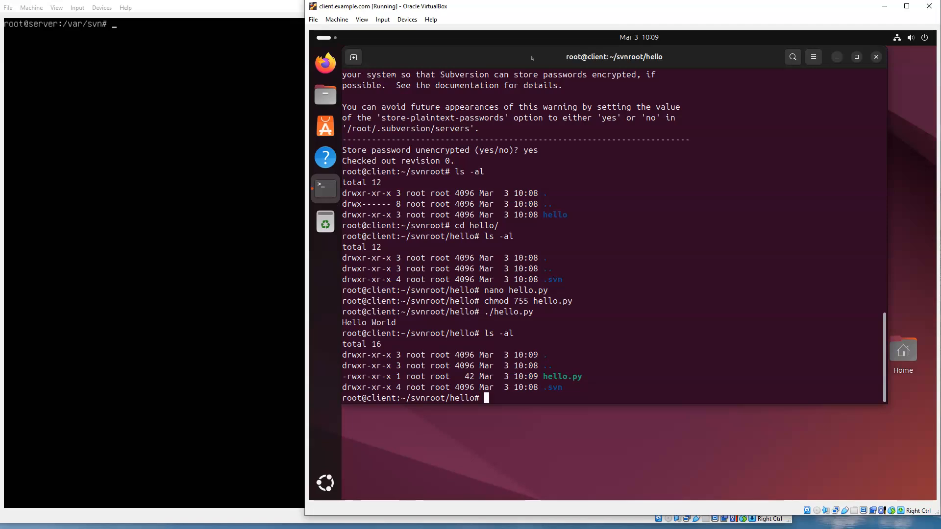
{"action": "type", "text": "svn add "}
{"action": "type", "text": "hello.py"}
- svn add hello.py and commit it as revision 1 with message "Added hello.py"
{"action": "key", "text": "Return"}
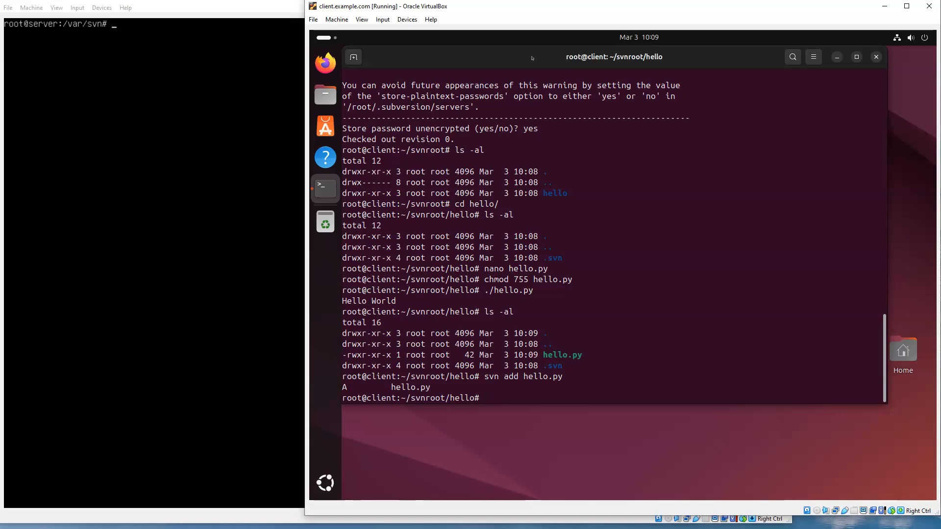
{"action": "type", "text": "svn"}
{"action": "key", "text": "BackSpace"}
{"action": "type", "text": "com"}
{"action": "type", "text": "mit "}
{"action": "type", "text": "-m \""}
{"action": "type", "text": "Added "}
{"action": "type", "text": "hello"}
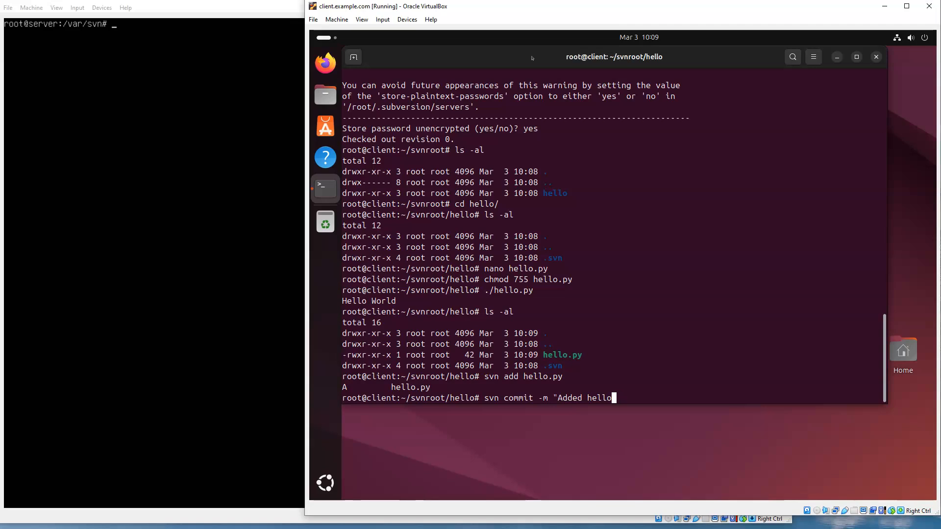
{"action": "type", "text": ".py\""}
{"action": "key", "text": "Return"}
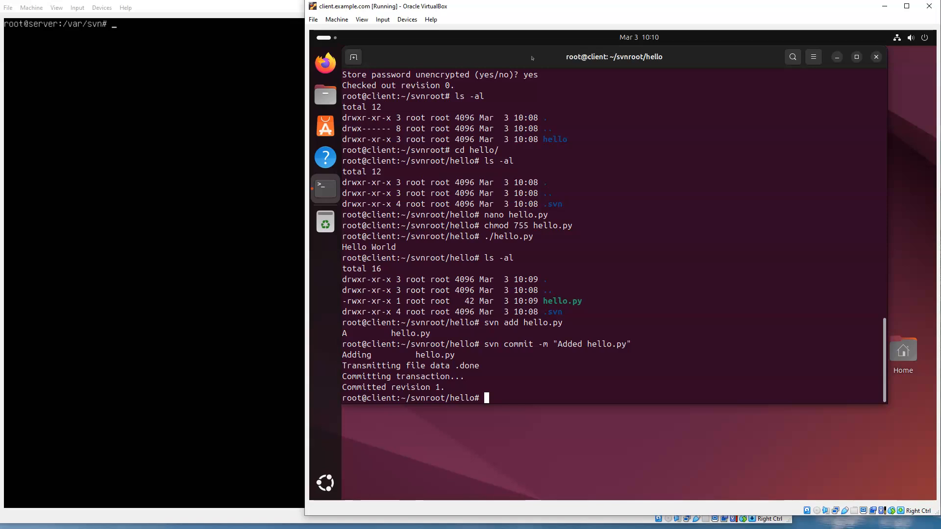
{"action": "type", "text": "svn update"}
- Update the working copy to revision 1 and show svn log with r1 by alice
{"action": "key", "text": "Return"}
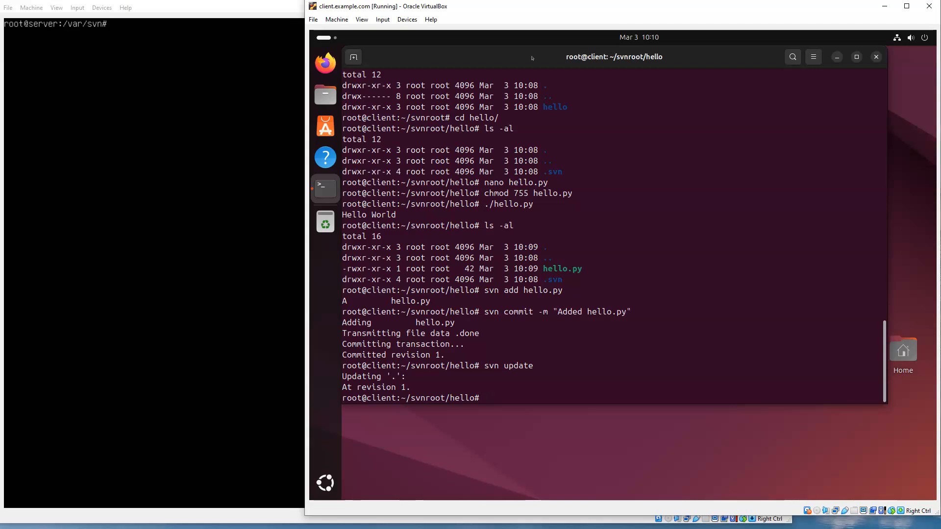
{"action": "type", "text": "svn log"}
{"action": "key", "text": "Return"}
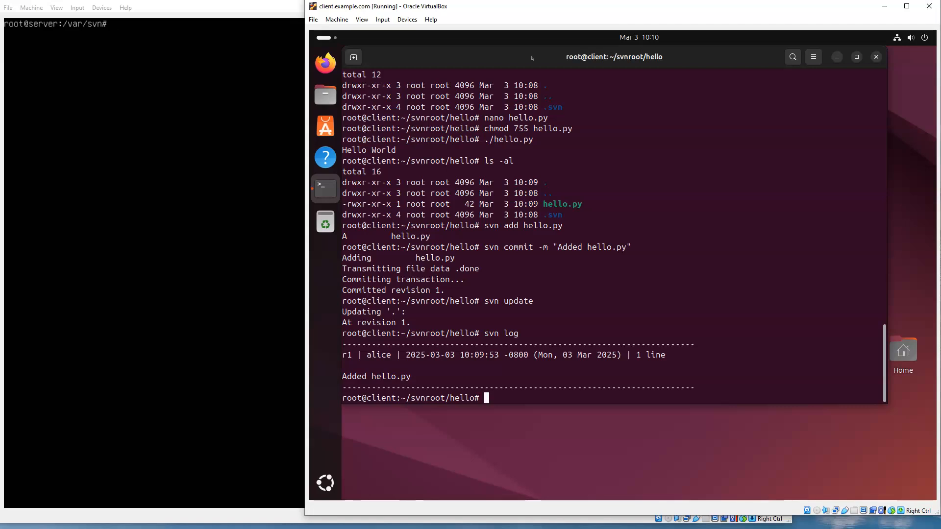
{"action": "left_click", "coordinate": [533, 57]}
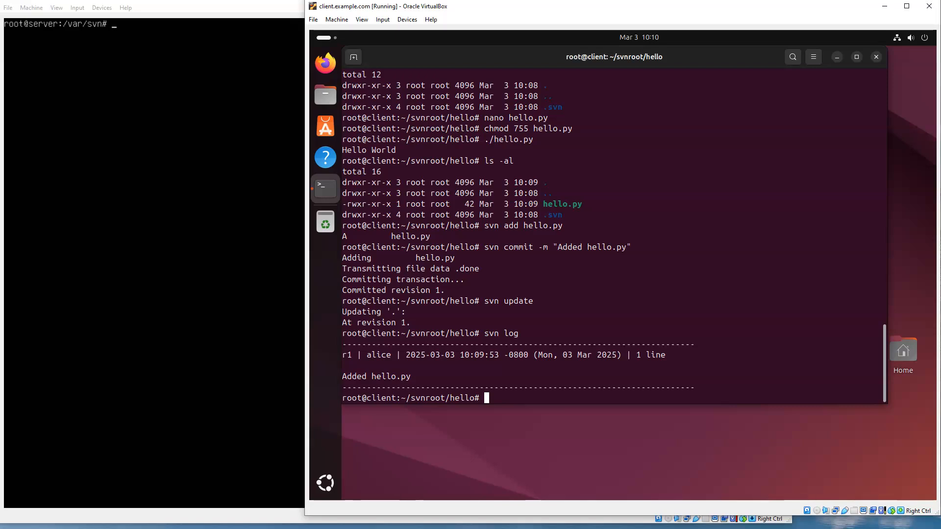